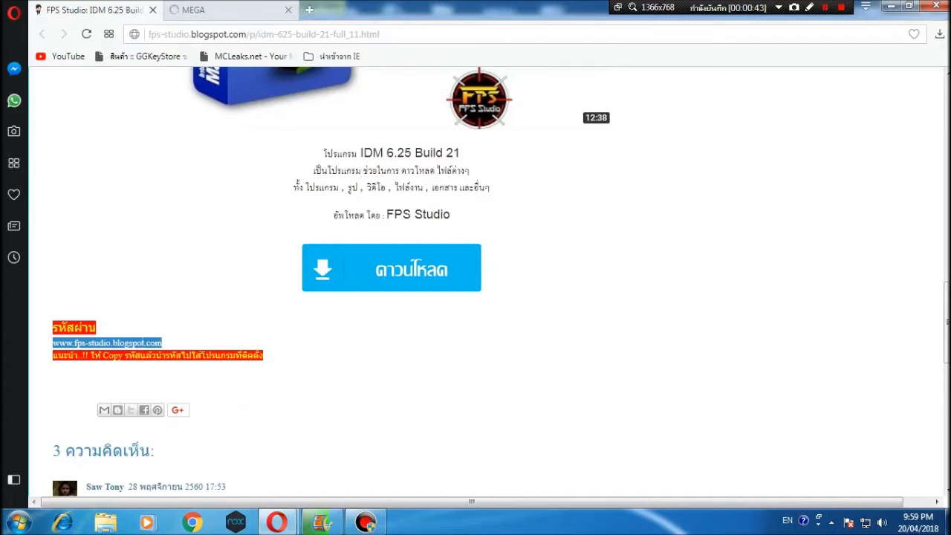
Skip the adf.ly advertisement to open the MEGA file page, and close the leftover ad page.
{"action": "left_click", "coordinate": [233, 16]}
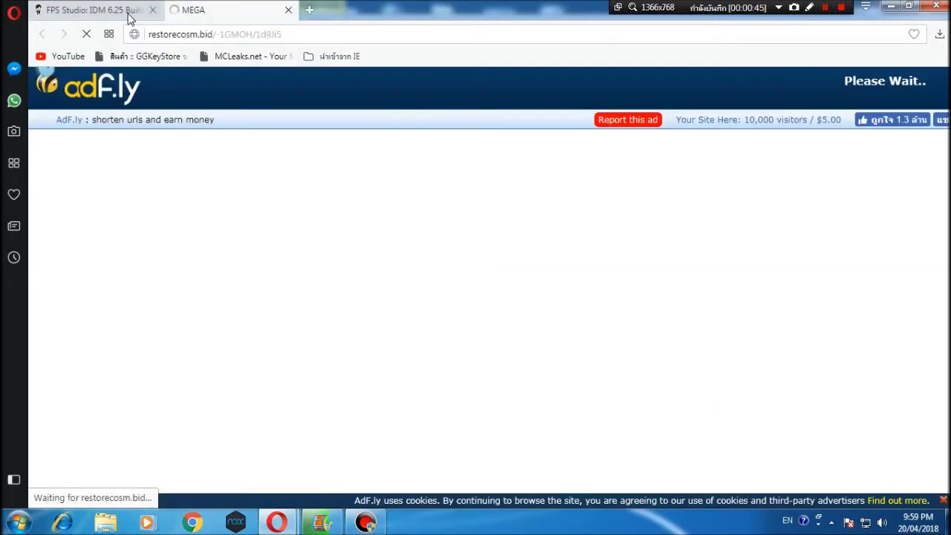
{"action": "left_click", "coordinate": [130, 16]}
{"action": "left_click", "coordinate": [278, 11]}
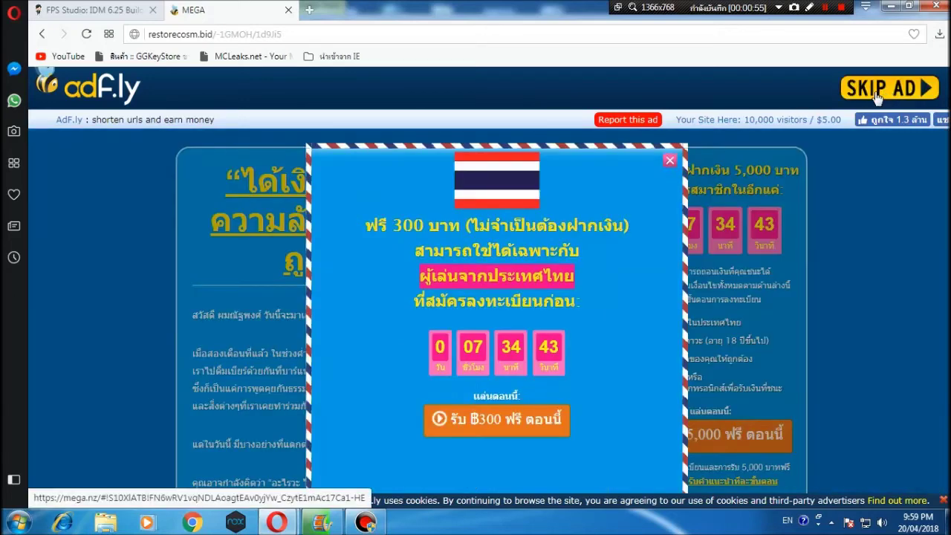
{"action": "left_click", "coordinate": [877, 95]}
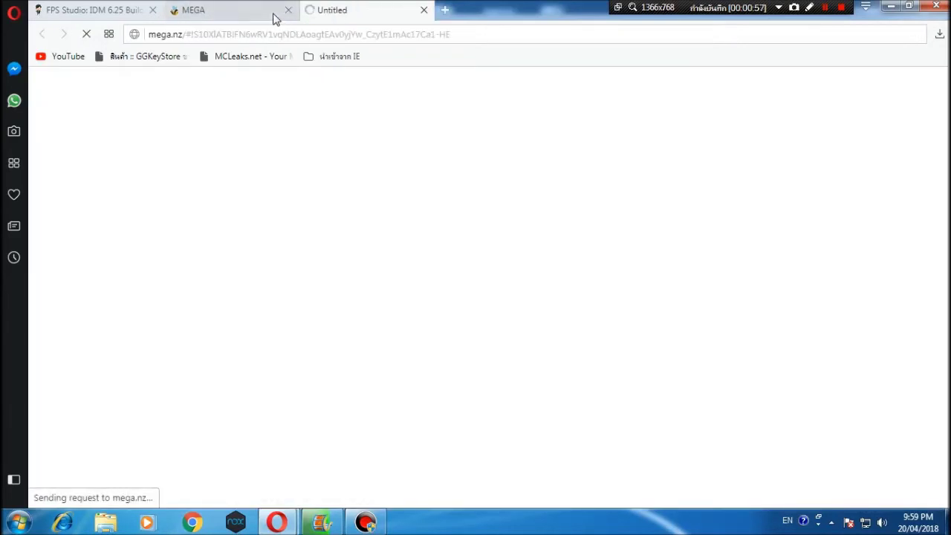
{"action": "left_click", "coordinate": [289, 11]}
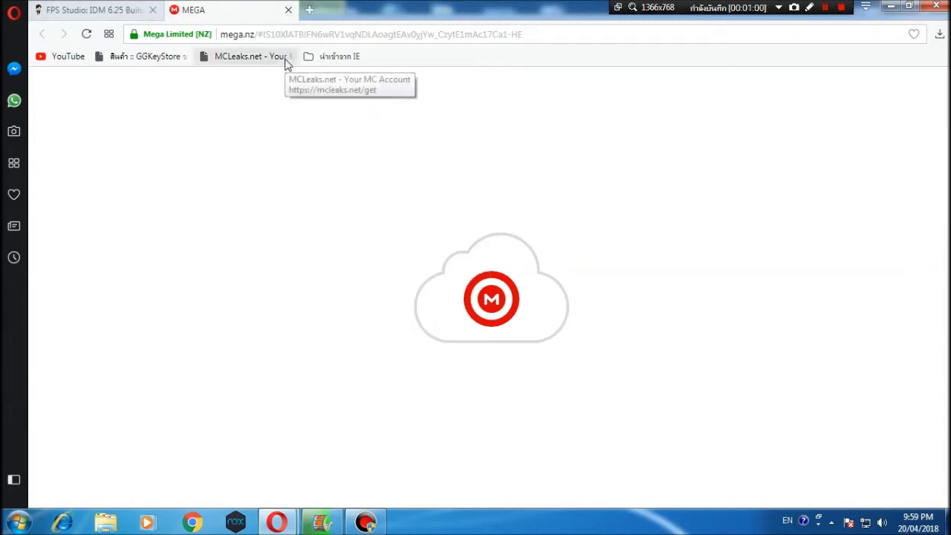
Copy the archive password shown below the download link on the FPS Studio page.
{"action": "left_click", "coordinate": [94, 15]}
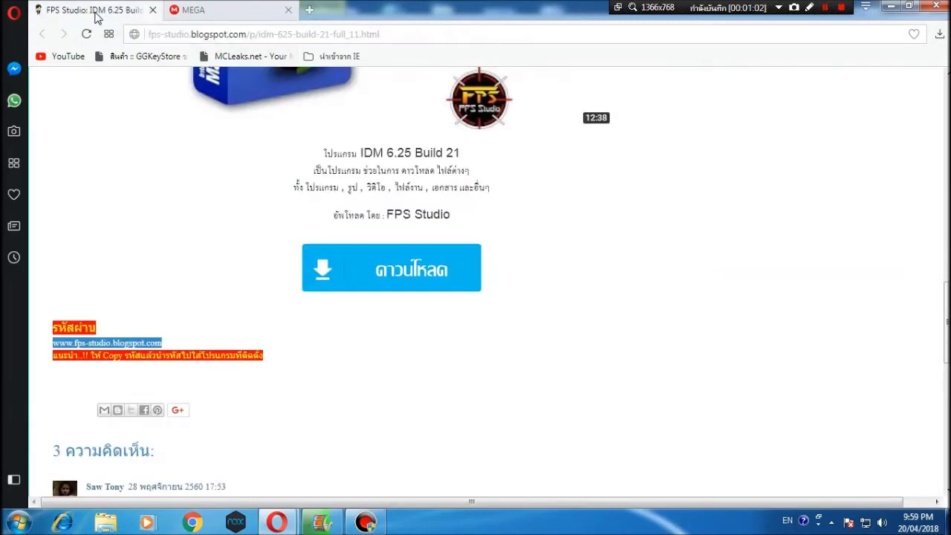
{"action": "right_click", "coordinate": [106, 342]}
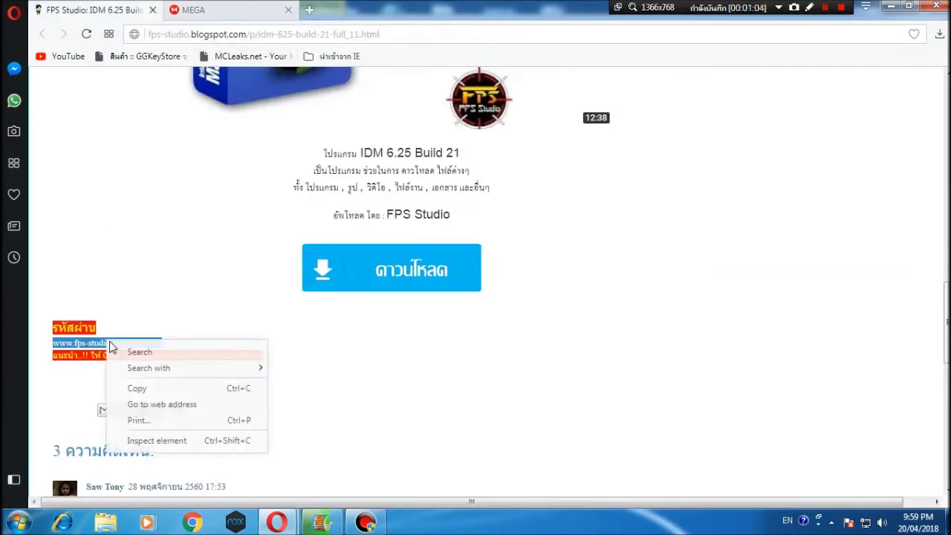
{"action": "left_click", "coordinate": [141, 386]}
Download IDM 6.25 Build 21.exe from MEGA and save it in the Downloads folder.
{"action": "left_click", "coordinate": [268, 9]}
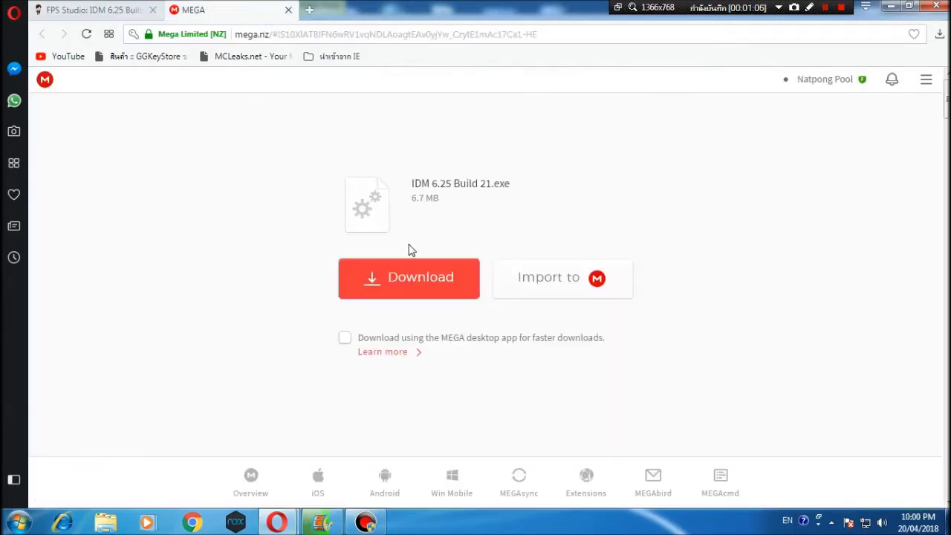
{"action": "left_click", "coordinate": [374, 278]}
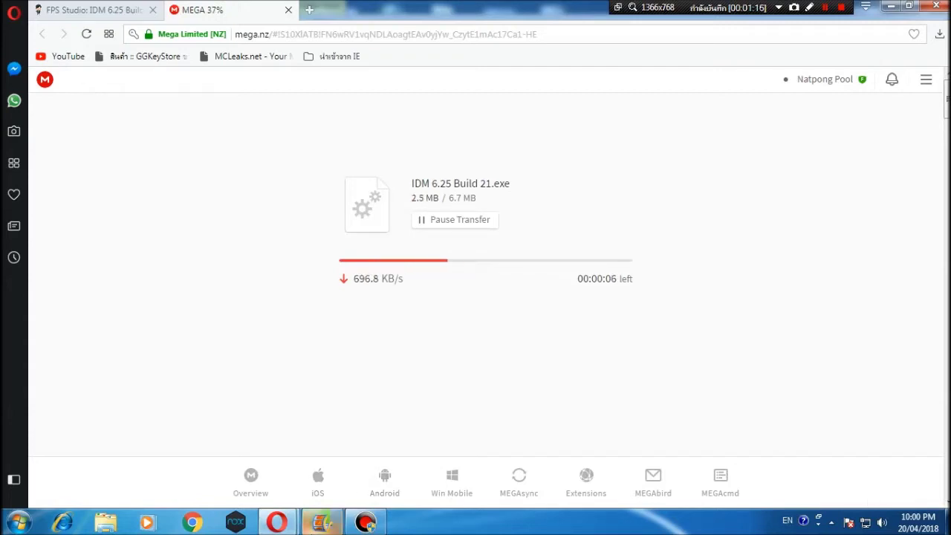
{"action": "mouse_move", "coordinate": [320, 522]}
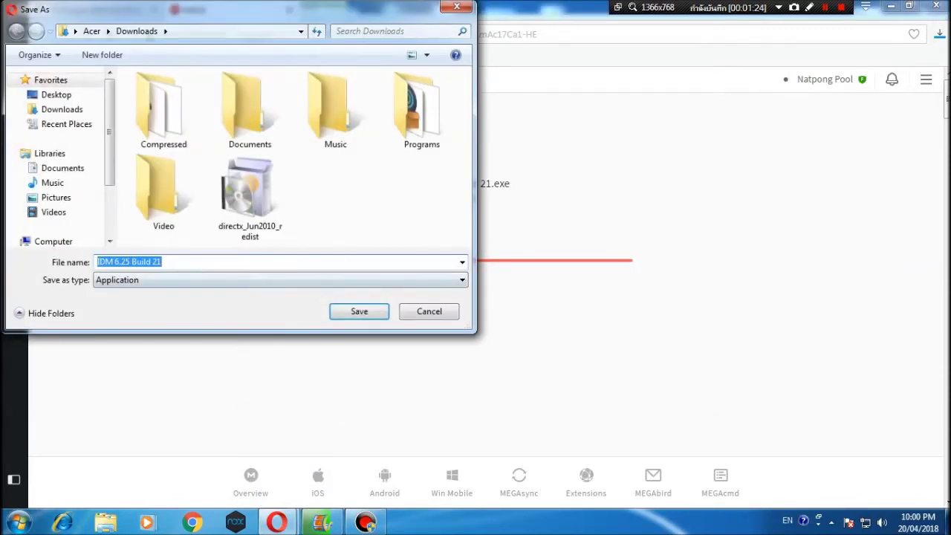
{"action": "left_click", "coordinate": [360, 312]}
{"action": "left_click", "coordinate": [939, 34]}
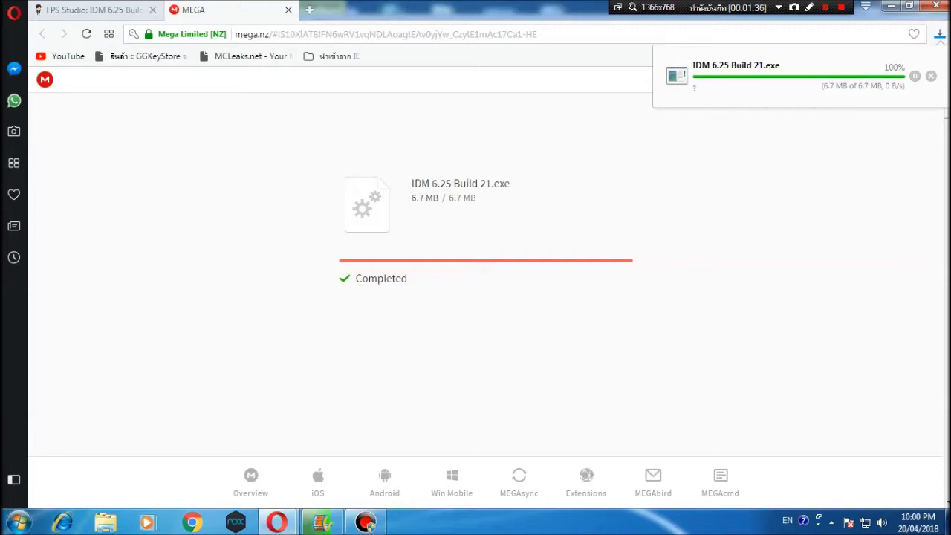
{"action": "left_click", "coordinate": [113, 7]}
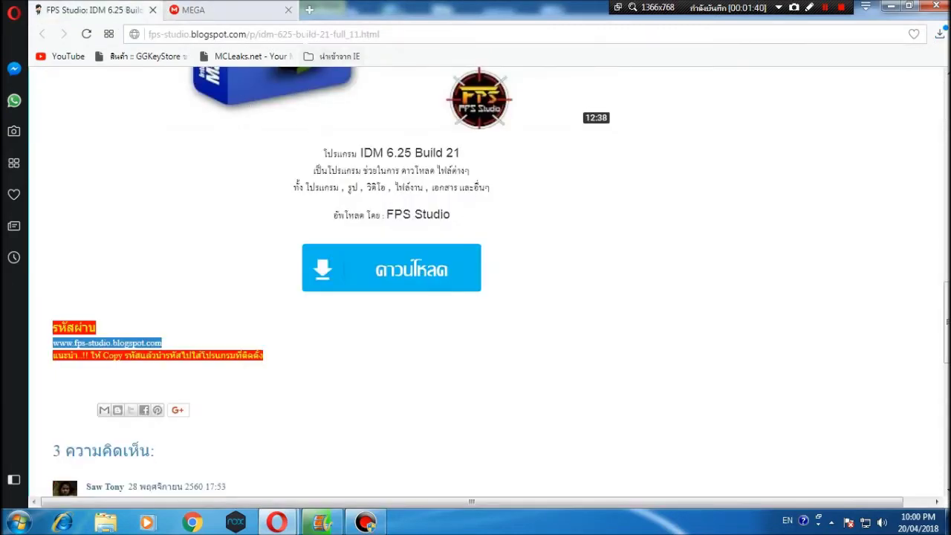
{"action": "left_click", "coordinate": [264, 35]}
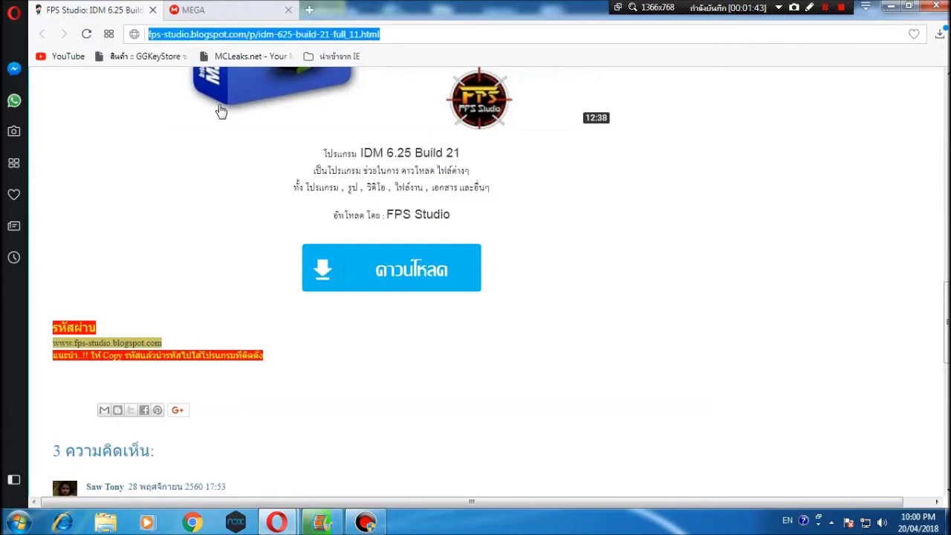
{"action": "left_click", "coordinate": [353, 209]}
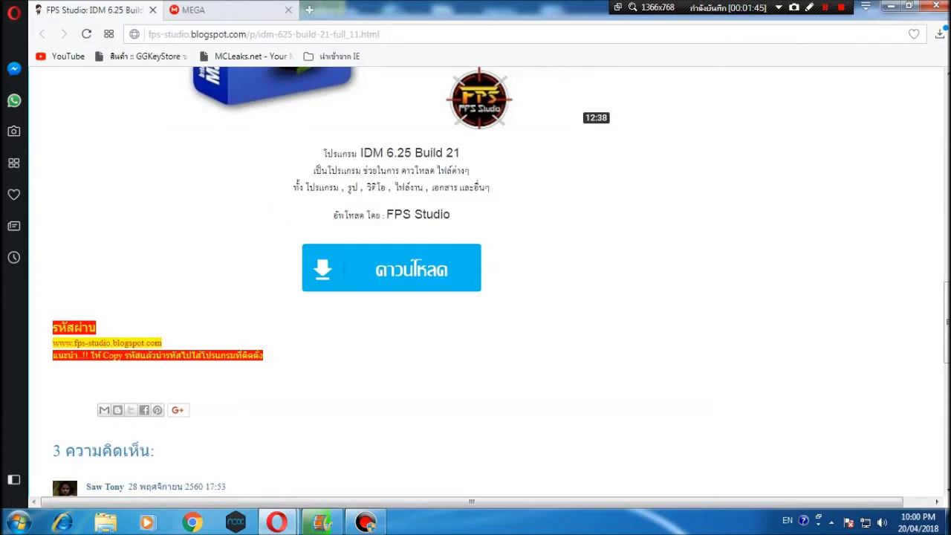
{"action": "scroll", "coordinate": [468, 205], "scroll_direction": "up", "scroll_amount": 10}
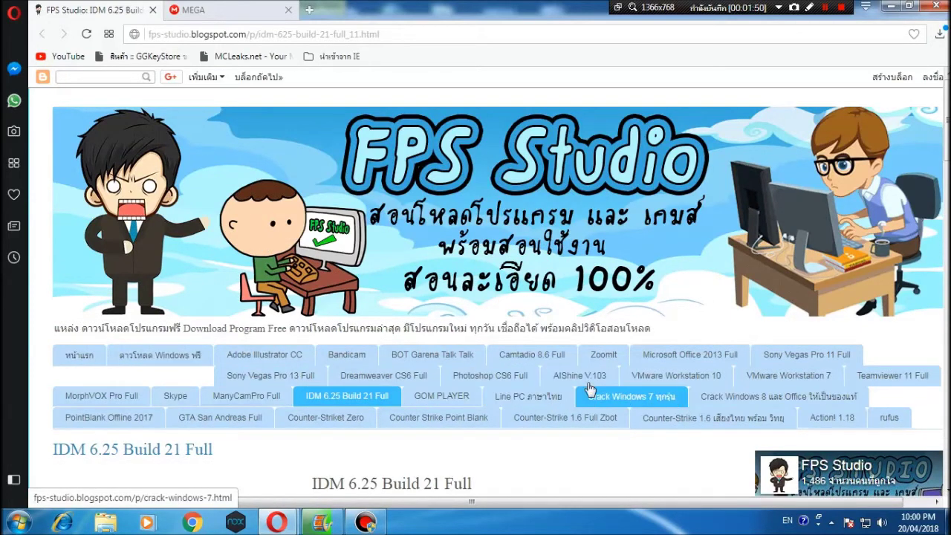
{"action": "scroll", "coordinate": [412, 229], "scroll_direction": "down", "scroll_amount": 5}
{"action": "scroll", "coordinate": [412, 229], "scroll_direction": "down", "scroll_amount": 5}
Run the downloaded IDM 6.25 Build 21.exe and enter the archive password for the encrypted file.
{"action": "key", "text": "ctrl+Tab"}
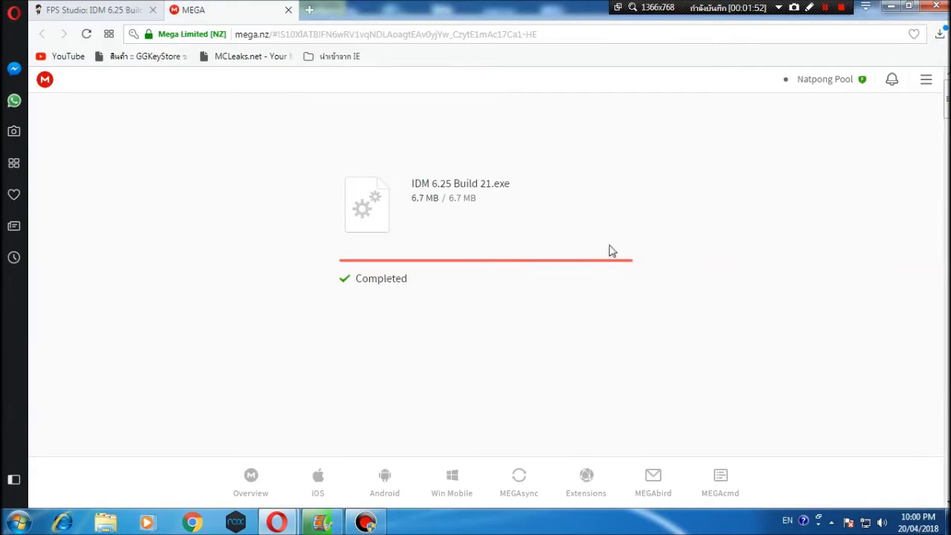
{"action": "left_click", "coordinate": [938, 37]}
{"action": "left_click", "coordinate": [869, 98]}
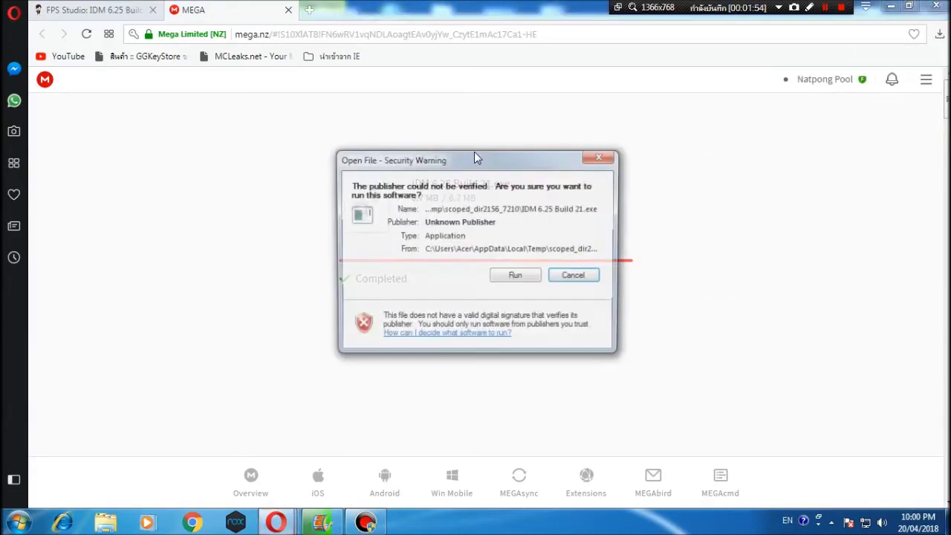
{"action": "left_click", "coordinate": [516, 276]}
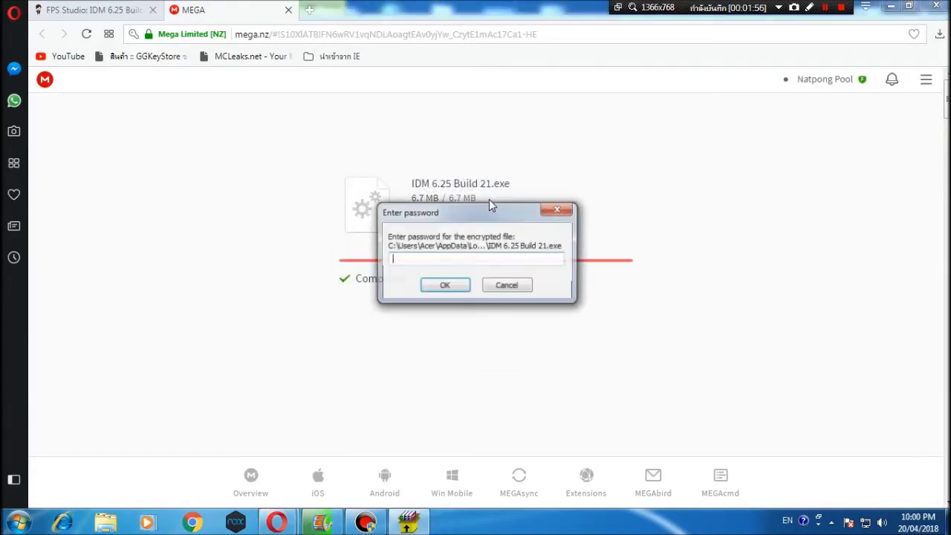
{"action": "key", "text": "ctrl+v"}
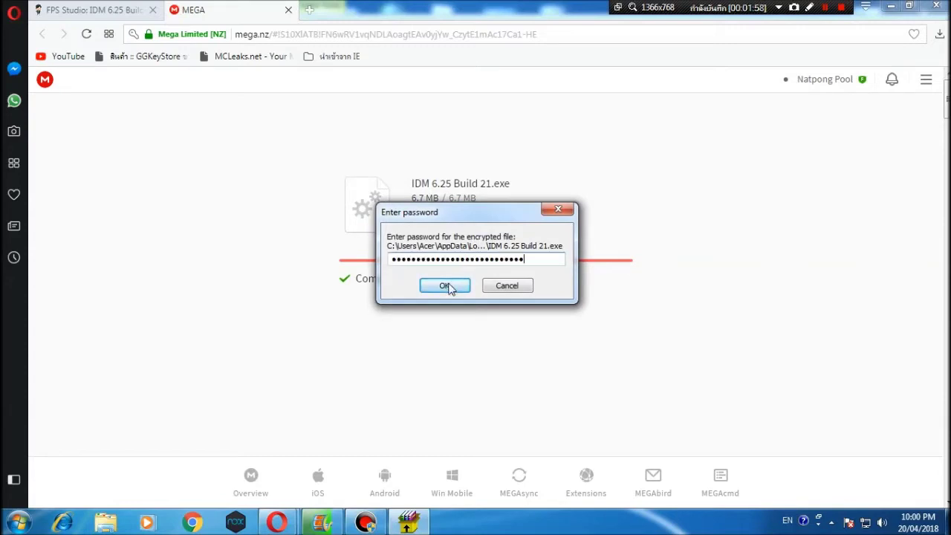
{"action": "left_click", "coordinate": [445, 285]}
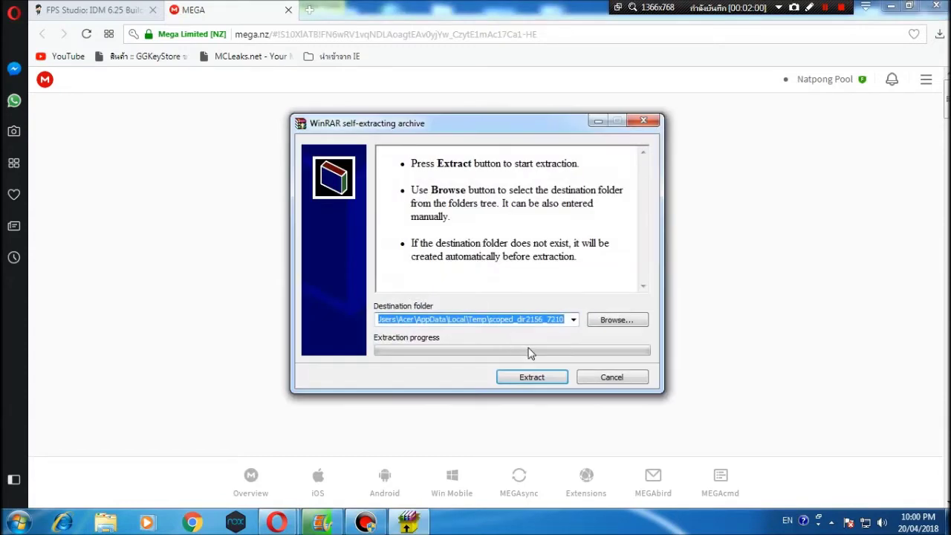
Set the destination folder of the self-extracting archive to Desktop and extract the files.
{"action": "left_click", "coordinate": [611, 322]}
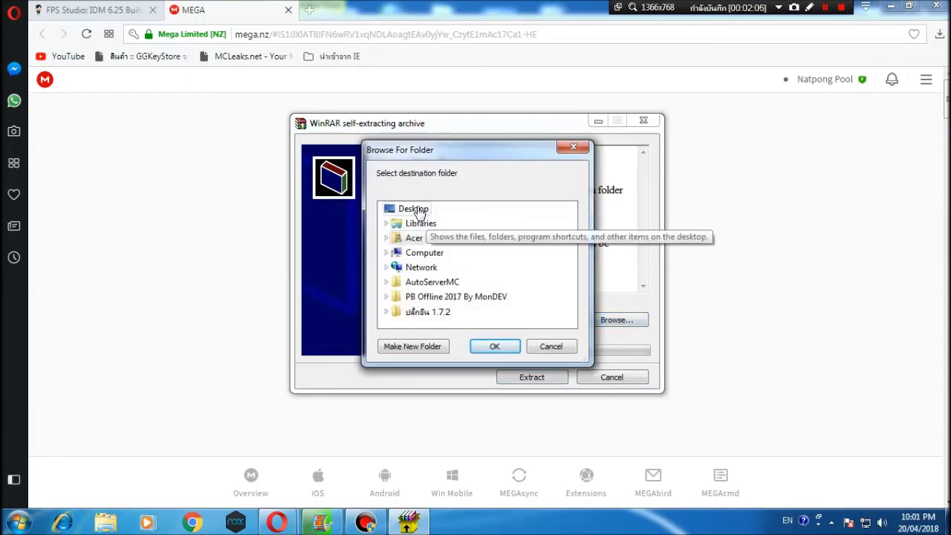
{"action": "left_click", "coordinate": [418, 211]}
{"action": "left_click", "coordinate": [487, 347]}
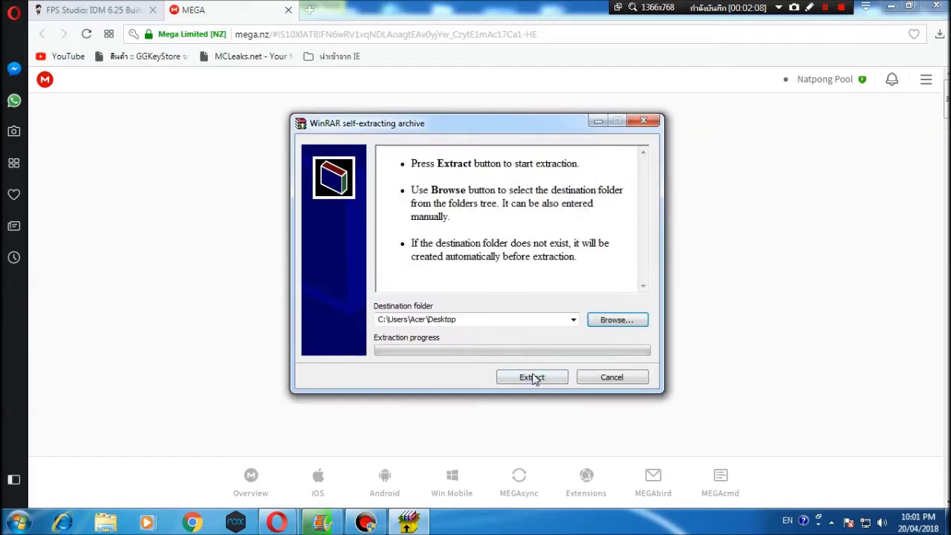
{"action": "left_click", "coordinate": [532, 379]}
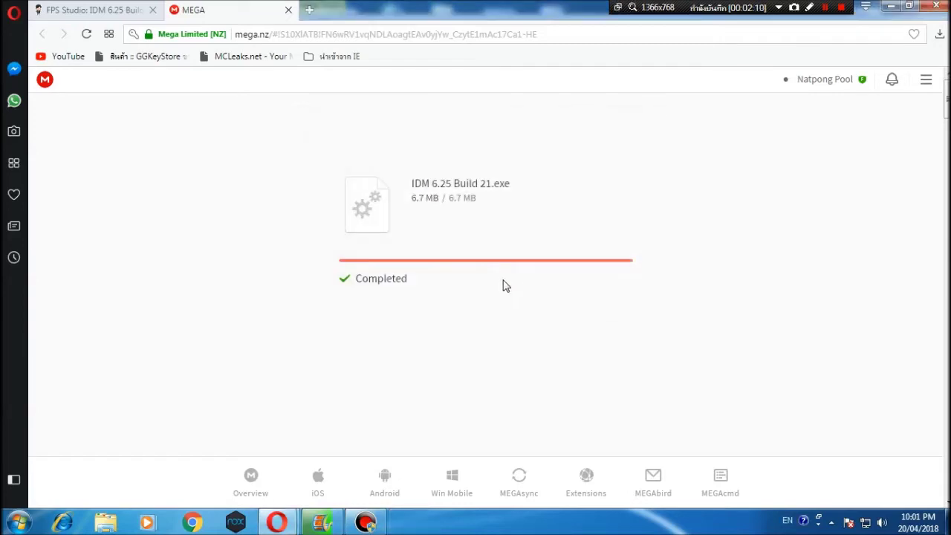
Open the extracted IDM 6.25 Build 21 folder on the Desktop in Windows Explorer.
{"action": "left_click", "coordinate": [108, 523]}
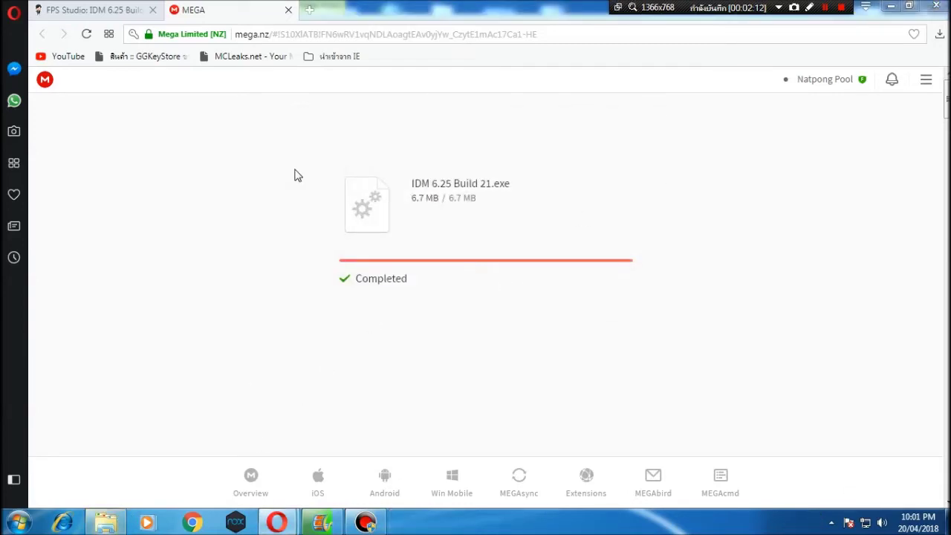
{"action": "left_click", "coordinate": [415, 137]}
{"action": "left_click", "coordinate": [604, 260]}
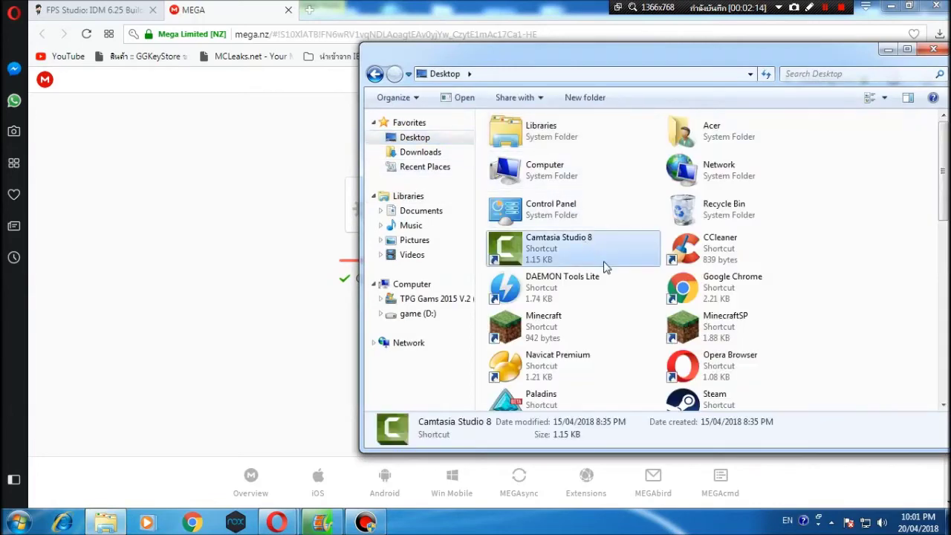
{"action": "scroll", "coordinate": [607, 267], "scroll_direction": "down", "scroll_amount": 3}
{"action": "left_click", "coordinate": [557, 323]}
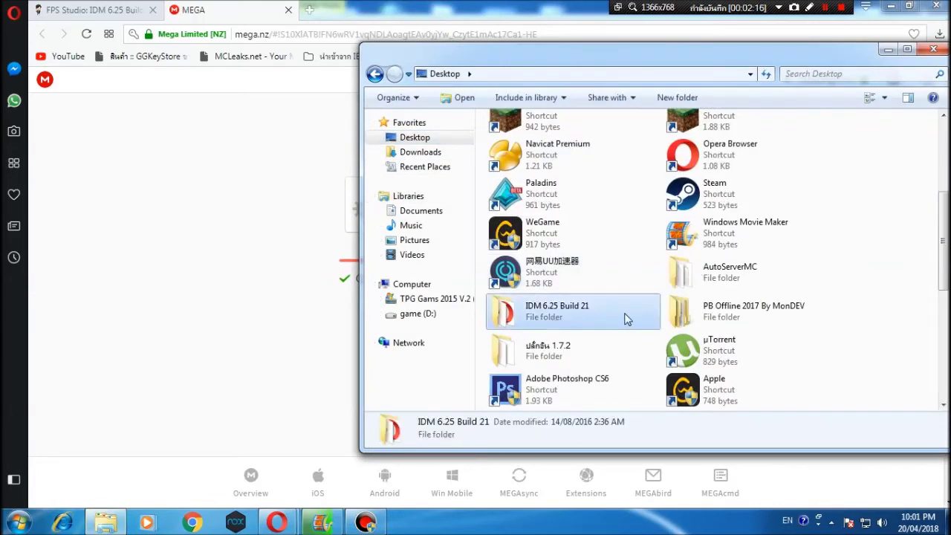
{"action": "double_click", "coordinate": [559, 313]}
Install Internet Download Manager with idman625build21, accepting the license agreement and finishing the setup wizard.
{"action": "left_click", "coordinate": [533, 154]}
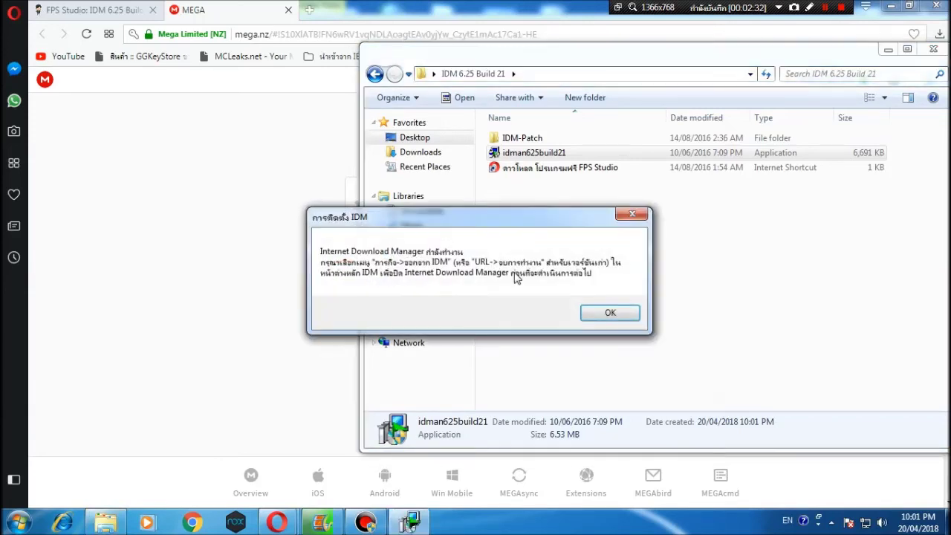
{"action": "left_click", "coordinate": [599, 313]}
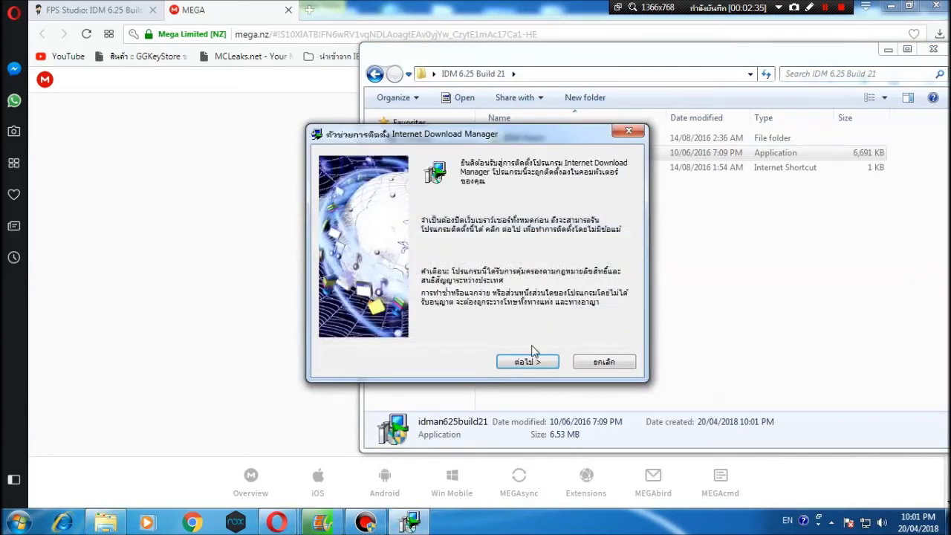
{"action": "left_click", "coordinate": [533, 353]}
{"action": "left_click", "coordinate": [493, 333]}
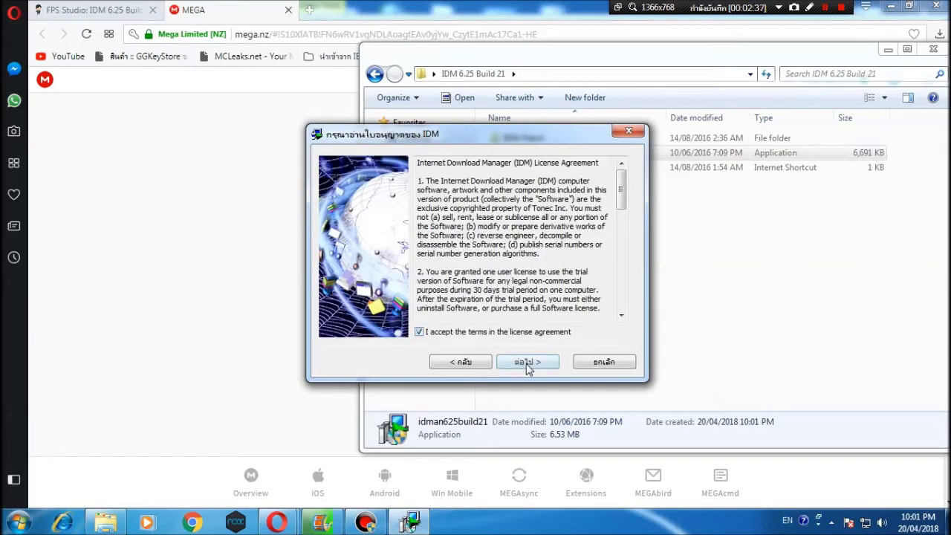
{"action": "left_click", "coordinate": [527, 362]}
{"action": "left_click", "coordinate": [543, 363]}
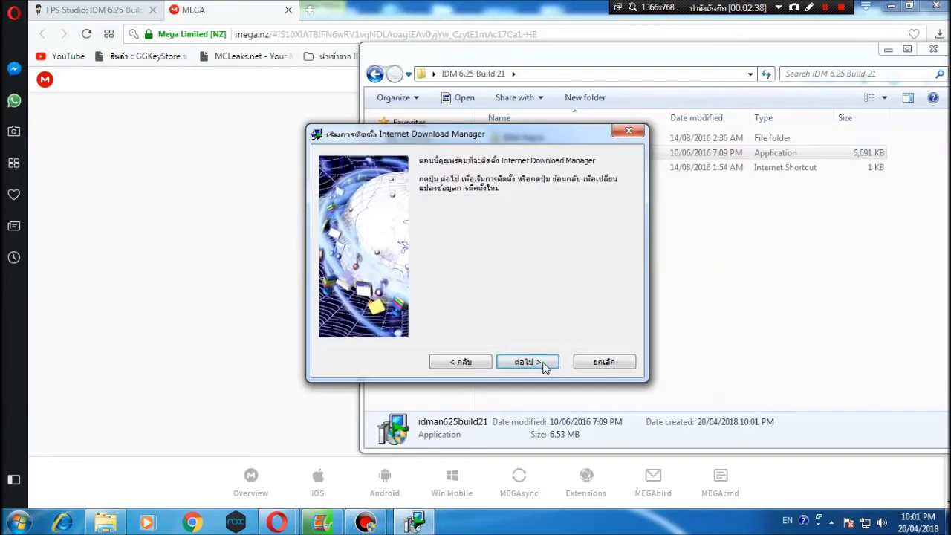
{"action": "left_click", "coordinate": [544, 363]}
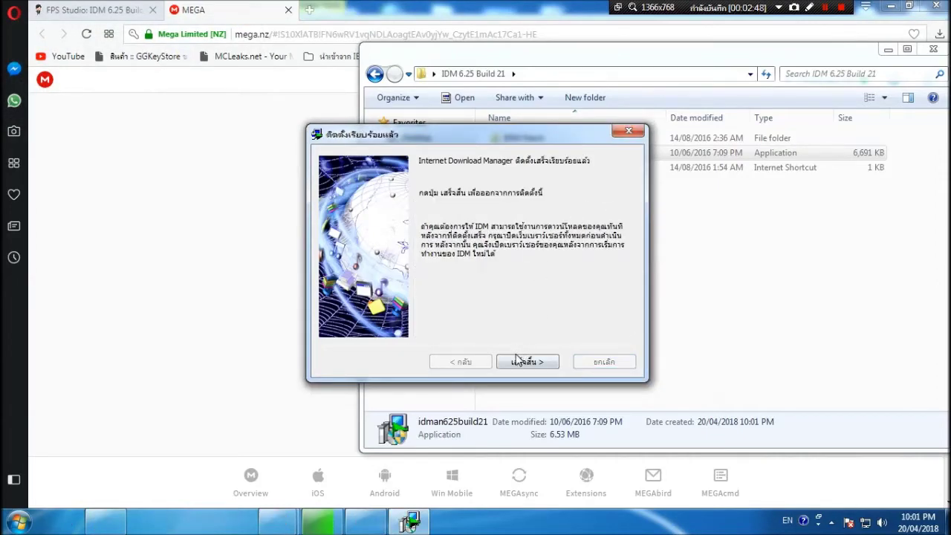
{"action": "left_click", "coordinate": [525, 361]}
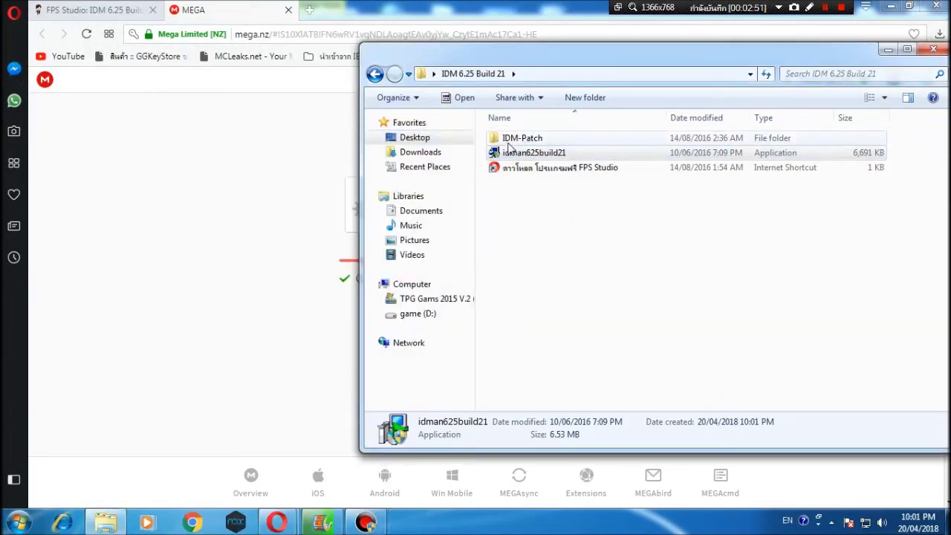
Open the IDM-Patch folder and, in a second Explorer window, open C:\Program Files (x86)\Internet Download Manager.
{"action": "double_click", "coordinate": [516, 140]}
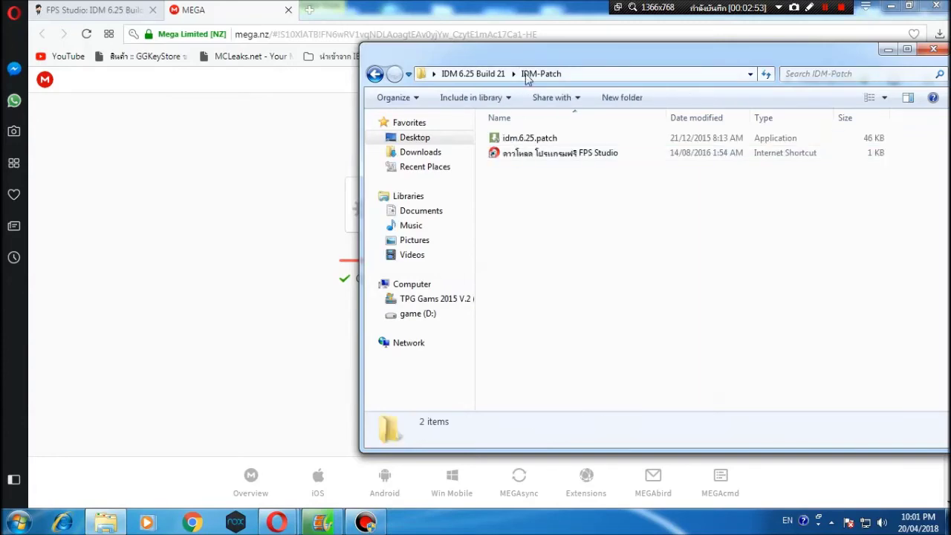
{"action": "left_click_drag", "start_coordinate": [539, 60], "coordinate": [627, 58]}
{"action": "key", "text": "super+r"}
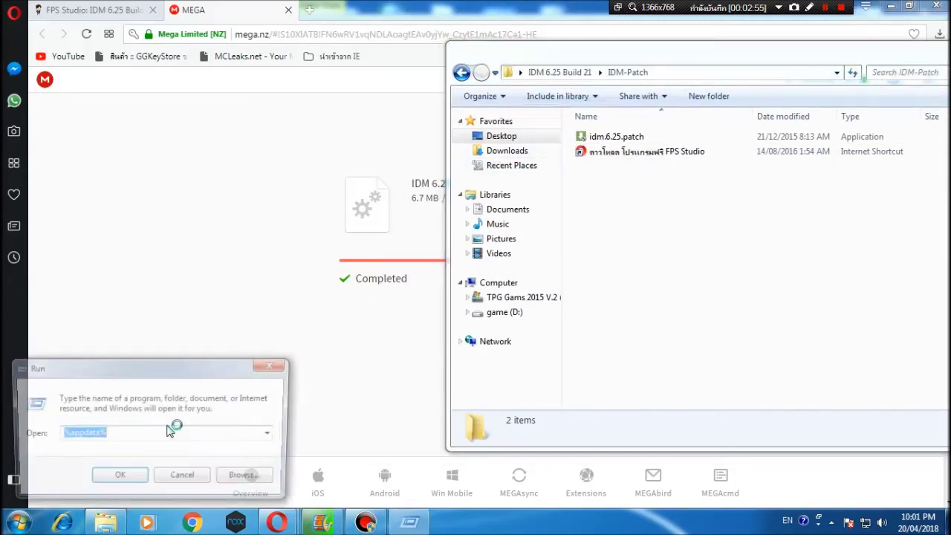
{"action": "left_click", "coordinate": [127, 475]}
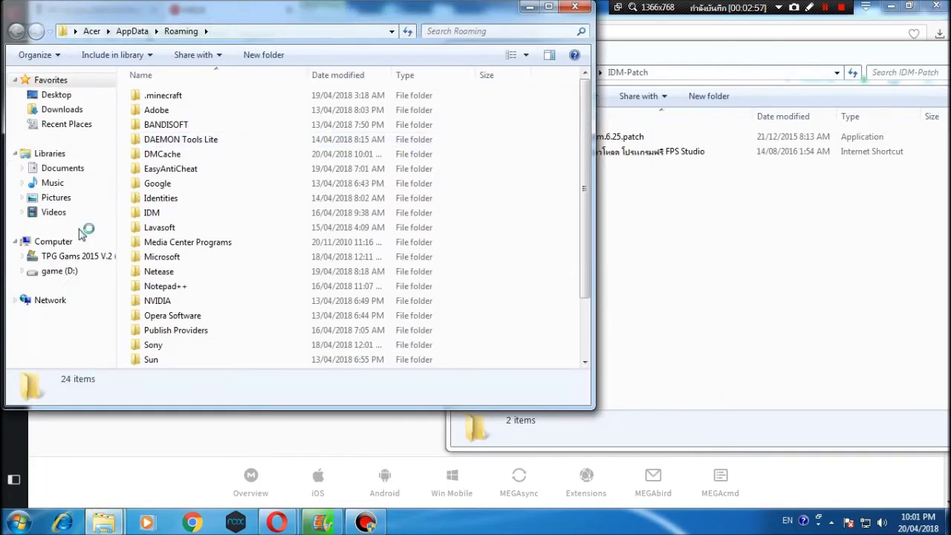
{"action": "left_click", "coordinate": [76, 257]}
{"action": "left_click", "coordinate": [204, 300]}
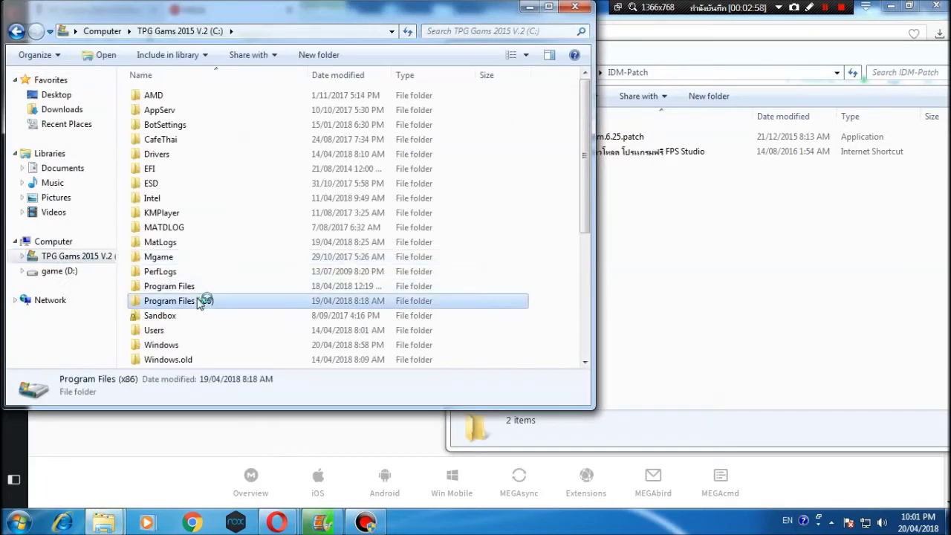
{"action": "double_click", "coordinate": [203, 300]}
{"action": "left_click", "coordinate": [197, 171]}
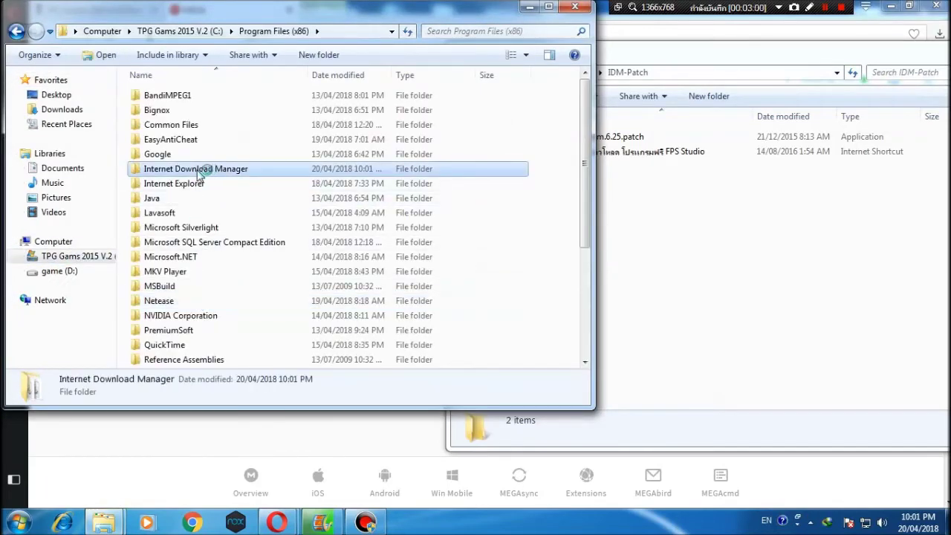
{"action": "double_click", "coordinate": [154, 172]}
{"action": "left_click", "coordinate": [171, 183]}
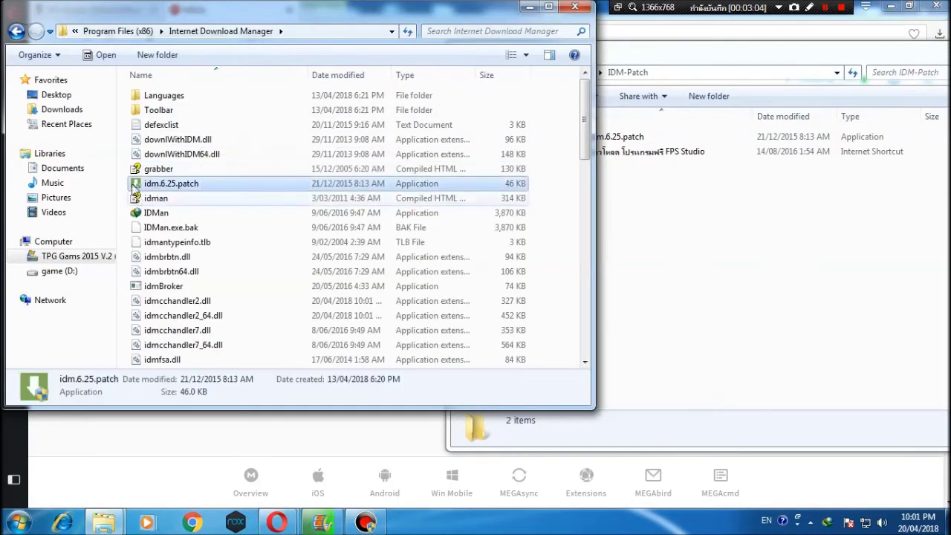
Move idm.6.25.patch from IDM-Patch into the Internet Download Manager folder, replacing the existing file with administrator permission, and run it.
{"action": "left_click", "coordinate": [666, 163]}
{"action": "left_click", "coordinate": [581, 140]}
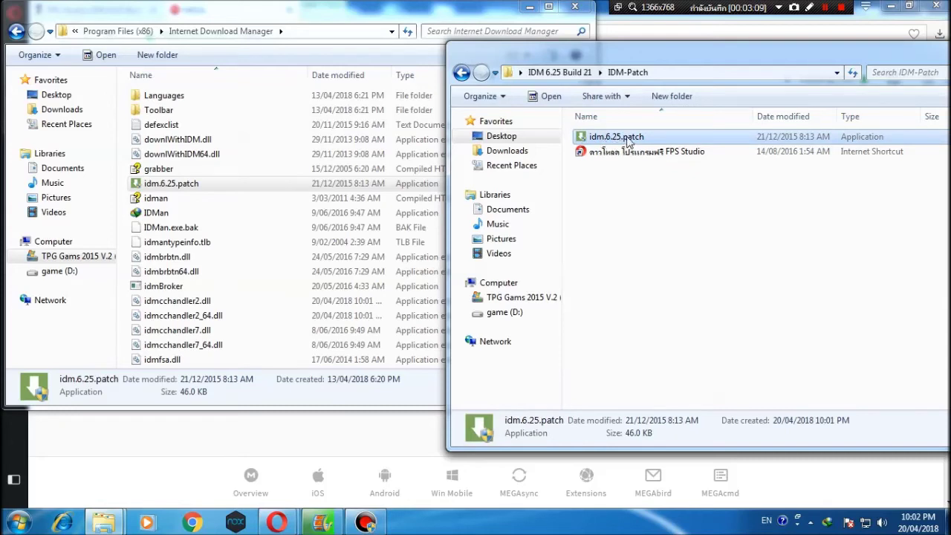
{"action": "left_click_drag", "start_coordinate": [650, 139], "coordinate": [127, 195]}
{"action": "left_click", "coordinate": [356, 190]}
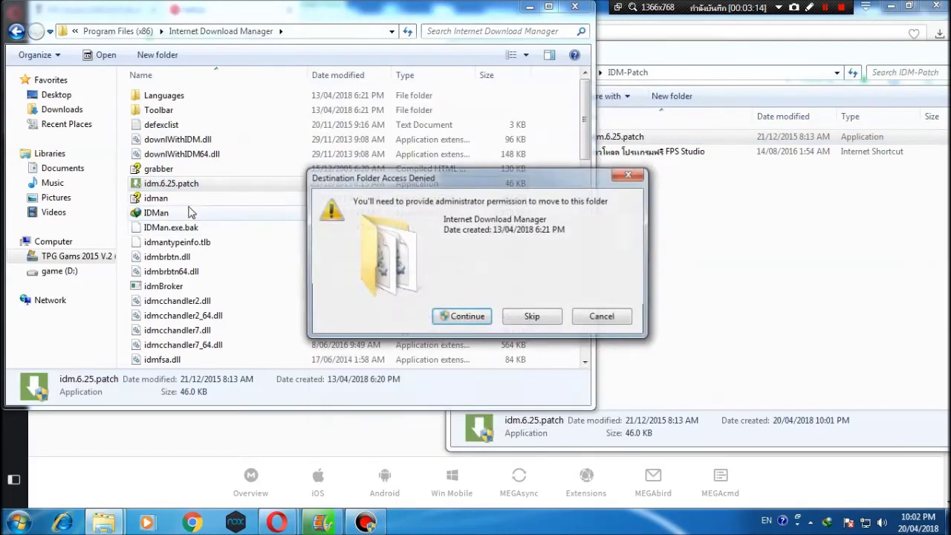
{"action": "left_click", "coordinate": [463, 316]}
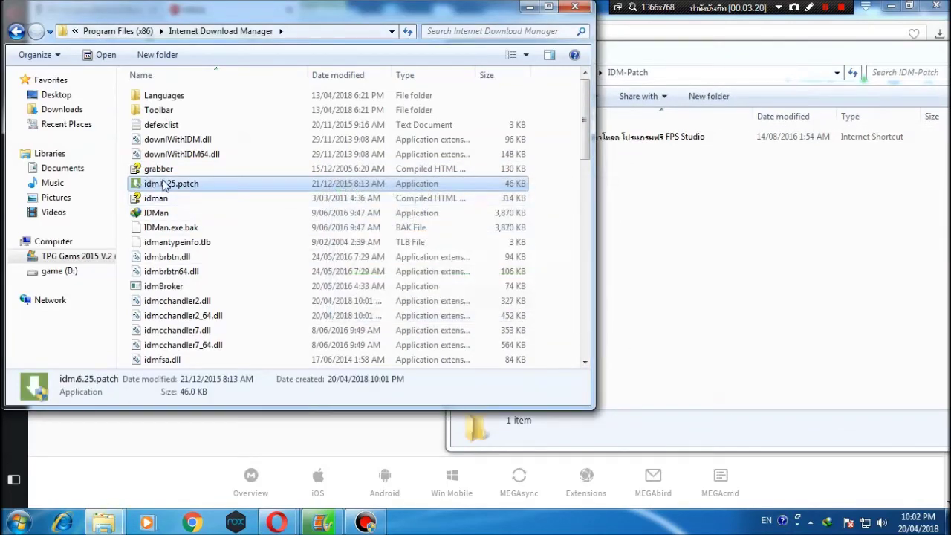
{"action": "key", "text": "Return"}
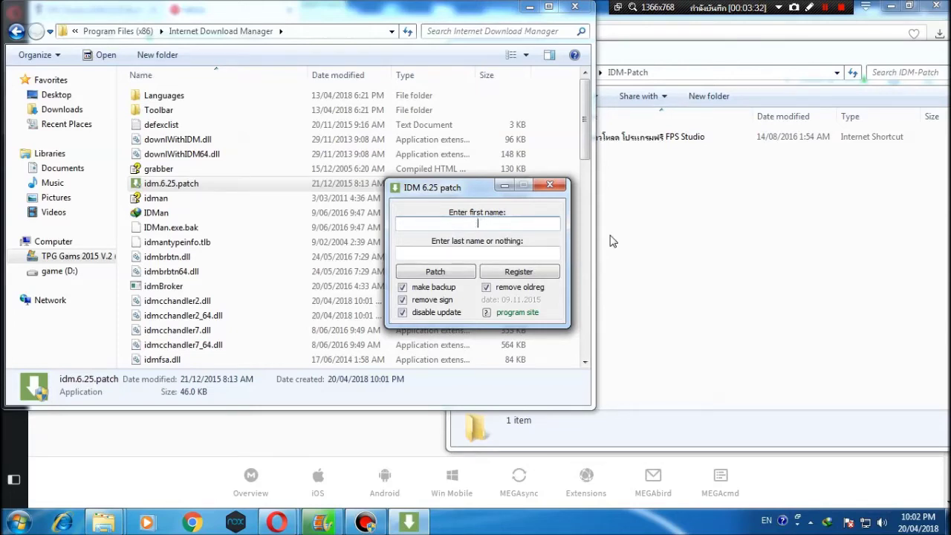
{"action": "type", "text": "www.fps-studio.blogspot.com"}
{"action": "key", "text": "BackSpace"}
{"action": "key", "text": "BackSpace"}
{"action": "key", "text": "BackSpace"}
{"action": "key", "text": "BackSpace"}
{"action": "key", "text": "BackSpace"}
{"action": "key", "text": "BackSpace"}
{"action": "key", "text": "BackSpace"}
{"action": "key", "text": "BackSpace"}
{"action": "key", "text": "BackSpace"}
{"action": "key", "text": "BackSpace"}
{"action": "key", "text": "BackSpace"}
{"action": "key", "text": "BackSpace"}
{"action": "key", "text": "BackSpace"}
{"action": "key", "text": "BackSpace"}
{"action": "key", "text": "BackSpace"}
{"action": "key", "text": "BackSpace"}
{"action": "key", "text": "BackSpace"}
{"action": "key", "text": "BackSpace"}
{"action": "key", "text": "BackSpace"}
{"action": "key", "text": "BackSpace"}
{"action": "type", "text": "as"}
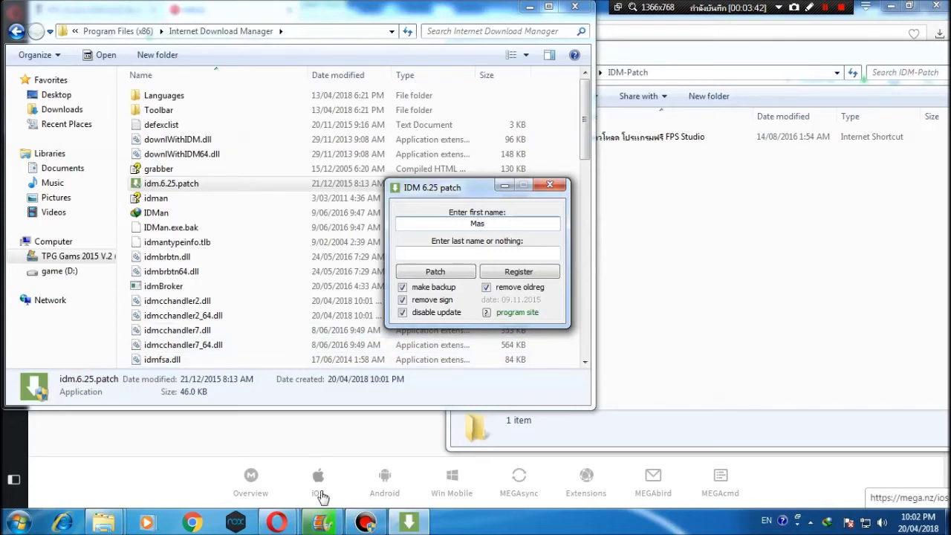
Copy the channel name from the YouTube page into the IDM 6.25 patch, with Master as first name and RPG as last name.
{"action": "mouse_move", "coordinate": [290, 517]}
{"action": "left_click", "coordinate": [223, 450]}
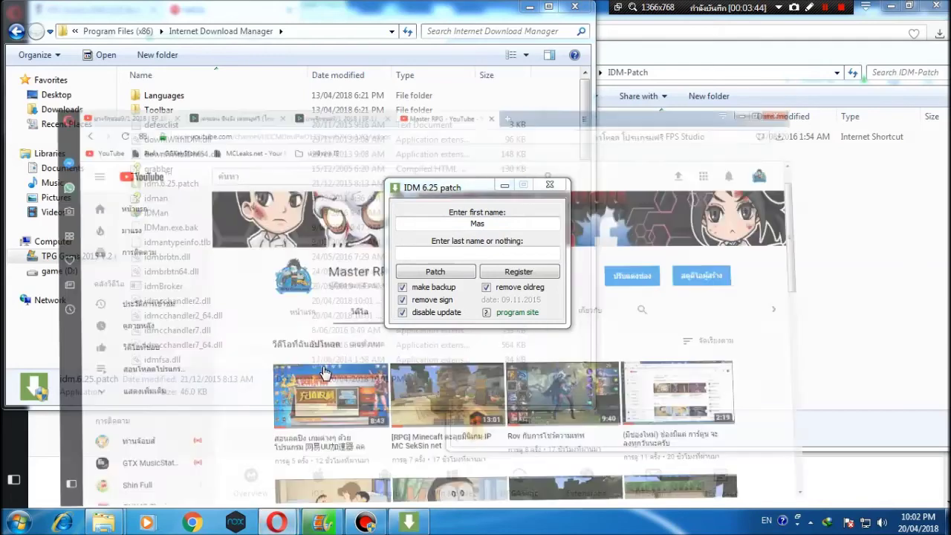
{"action": "left_click_drag", "start_coordinate": [417, 191], "coordinate": [499, 265]}
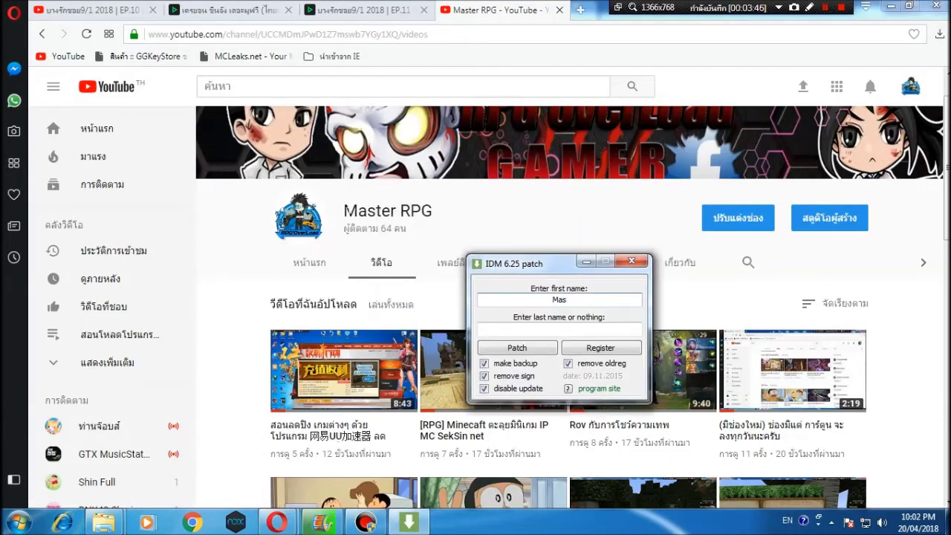
{"action": "left_click_drag", "start_coordinate": [344, 211], "coordinate": [432, 211]}
{"action": "key", "text": "ctrl+c"}
{"action": "key", "text": "alt+Tab"}
{"action": "key", "text": "ctrl+v"}
{"action": "key", "text": "BackSpace"}
{"action": "key", "text": "Tab"}
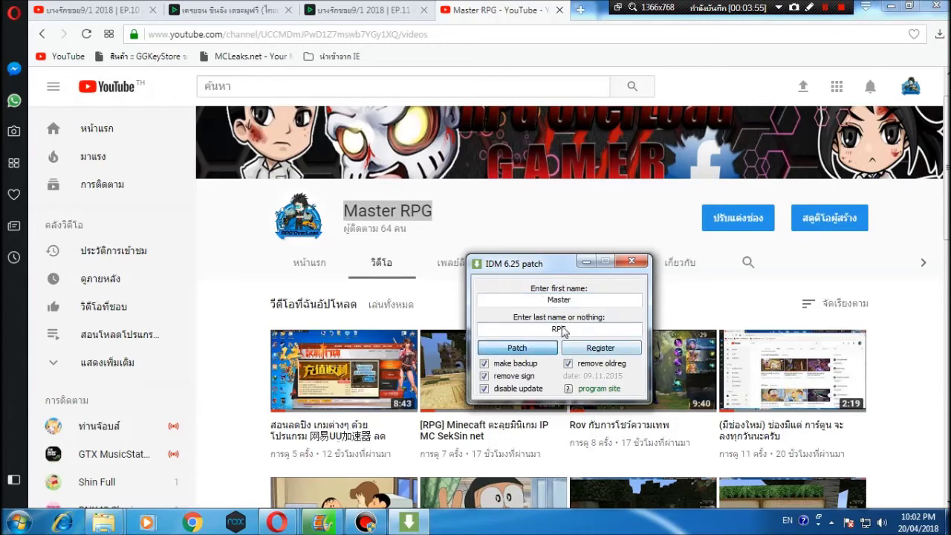
Apply the IDM 6.25 patch, register with the entered names, and close the patch window.
{"action": "left_click", "coordinate": [517, 348]}
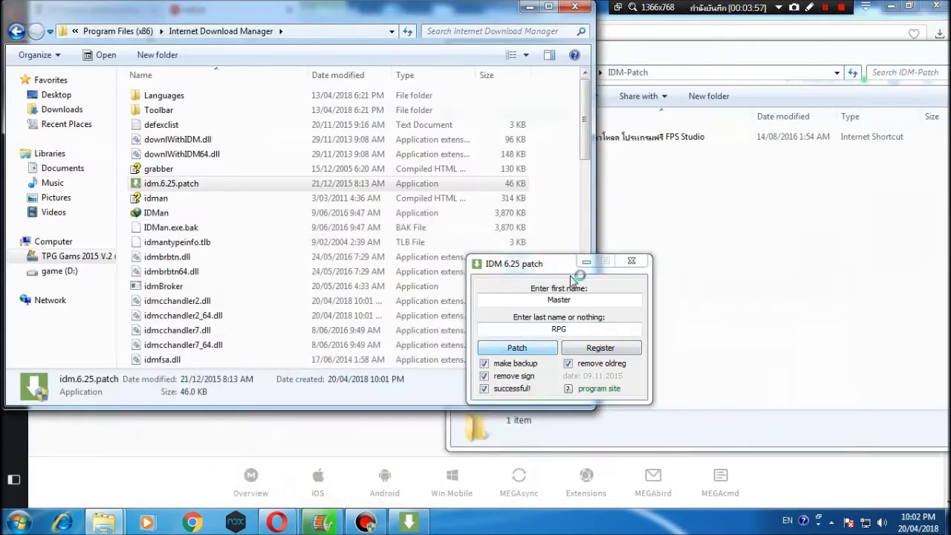
{"action": "left_click", "coordinate": [554, 310]}
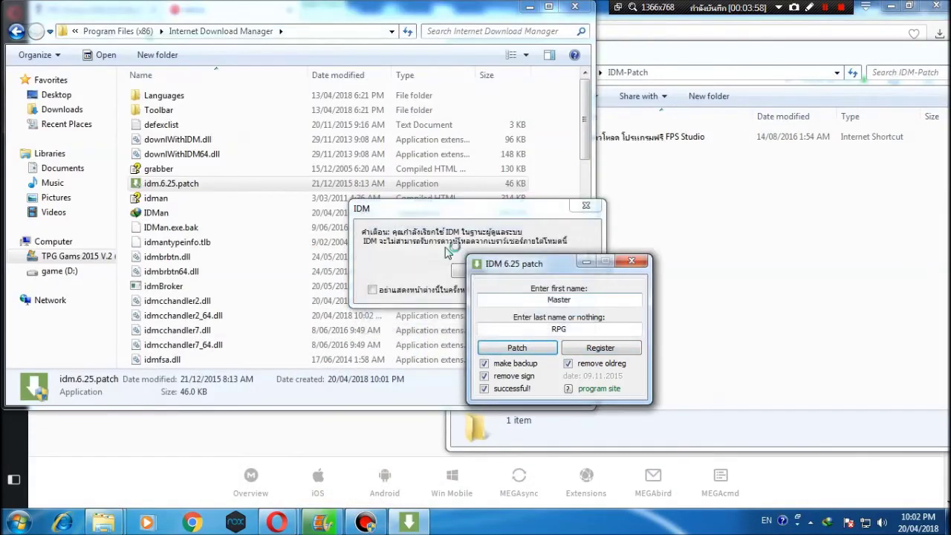
{"action": "left_click", "coordinate": [608, 349]}
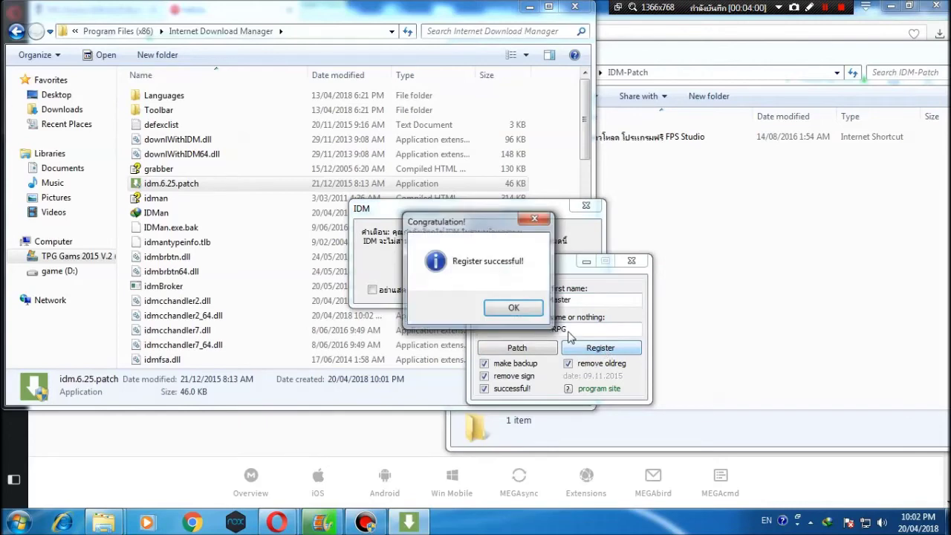
{"action": "left_click", "coordinate": [570, 306]}
{"action": "left_click", "coordinate": [632, 261]}
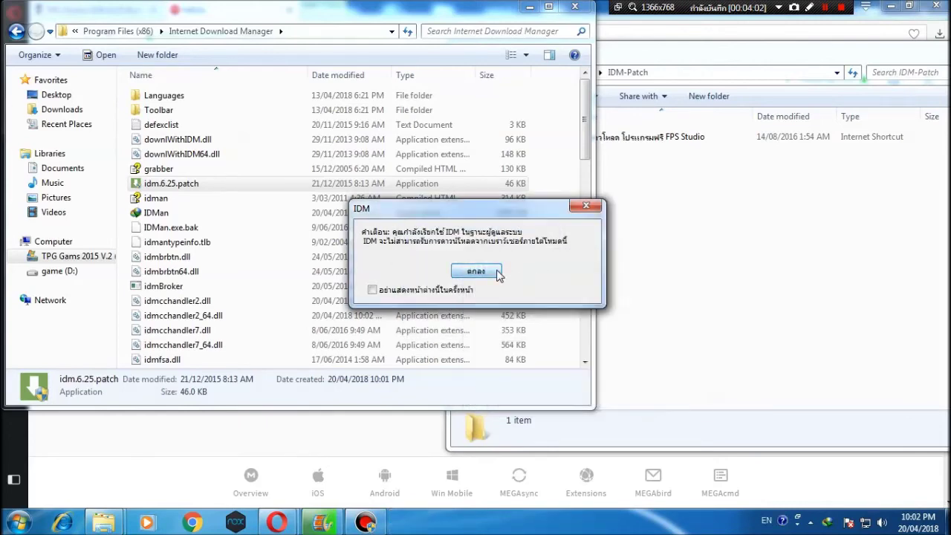
Dismiss the IDM administrator warning and close the Internet Download Manager window.
{"action": "left_click", "coordinate": [477, 272]}
{"action": "left_click", "coordinate": [557, 338]}
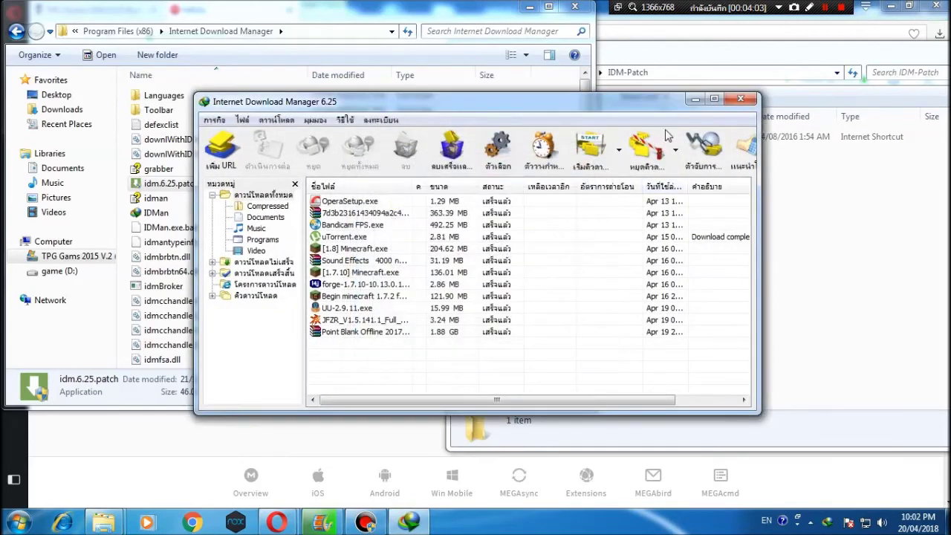
{"action": "left_click", "coordinate": [740, 99]}
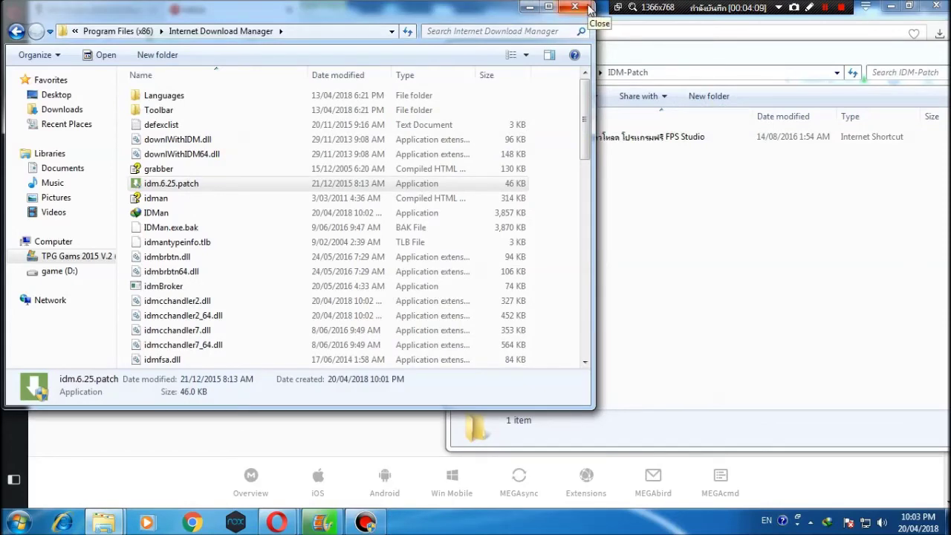
Launch IDMan from the installation folder to check that it starts, and close its window.
{"action": "double_click", "coordinate": [240, 214]}
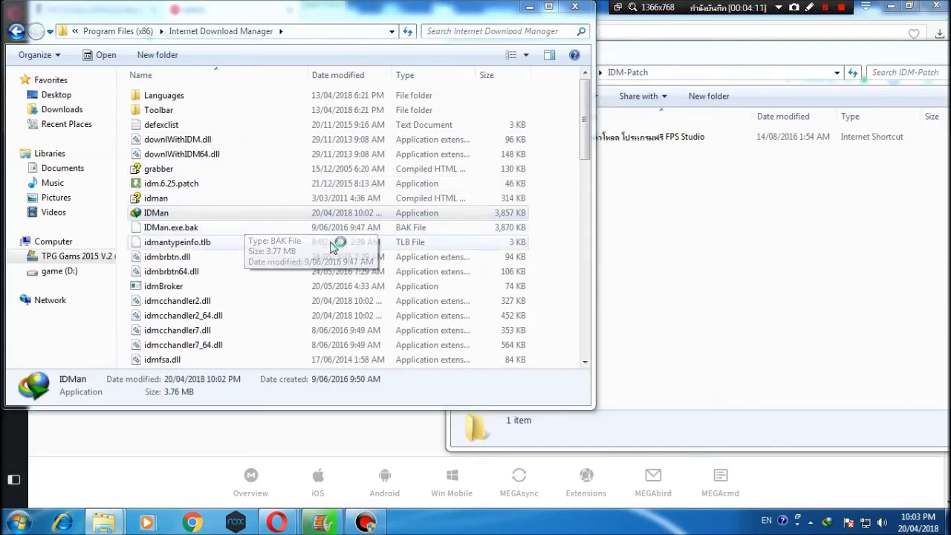
{"action": "left_click", "coordinate": [556, 341]}
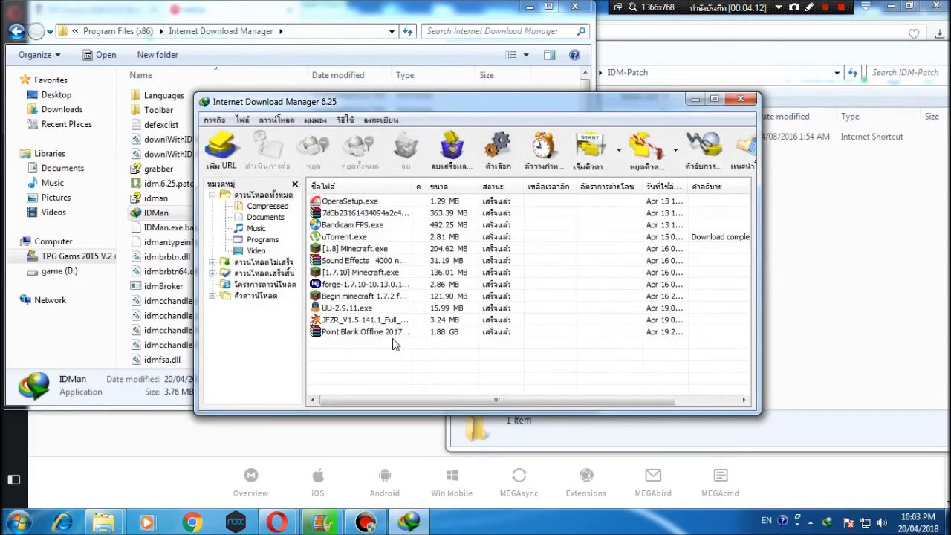
{"action": "left_click", "coordinate": [740, 98]}
Close the Internet Download Manager and IDM-Patch folder windows to return to the browser.
{"action": "left_click", "coordinate": [575, 7]}
{"action": "left_click_drag", "start_coordinate": [618, 62], "coordinate": [378, 97]}
{"action": "left_click", "coordinate": [269, 27]}
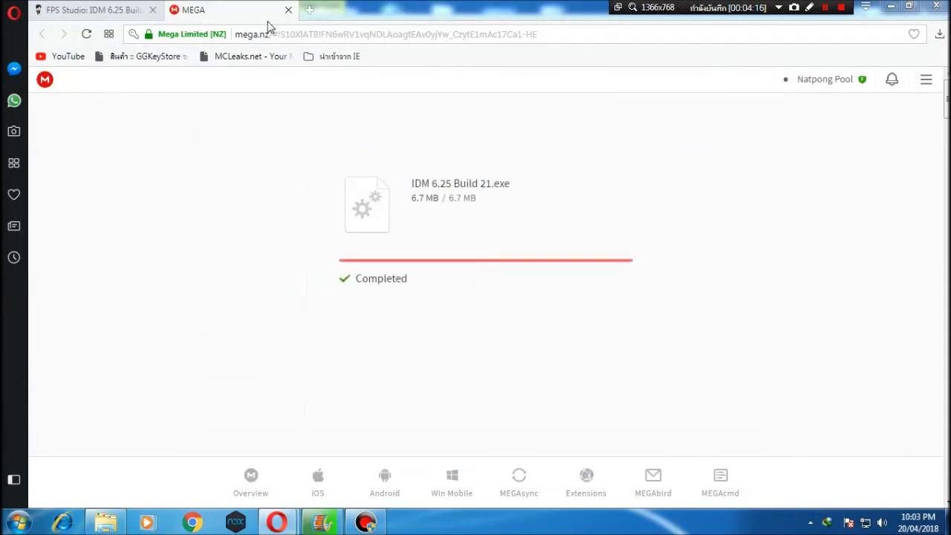
Look over the FPS Studio page for IDM 6.25 Build 21, including its download link and archive password section.
{"action": "left_click", "coordinate": [75, 9]}
{"action": "scroll", "coordinate": [377, 304], "scroll_direction": "down", "scroll_amount": 1}
{"action": "scroll", "coordinate": [377, 305], "scroll_direction": "down", "scroll_amount": 5}
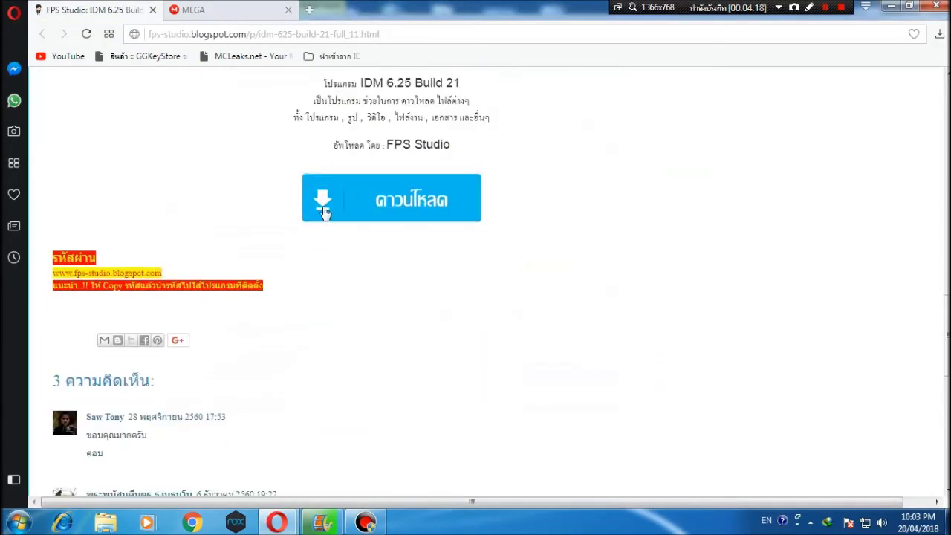
{"action": "scroll", "coordinate": [297, 208], "scroll_direction": "down", "scroll_amount": 5}
{"action": "scroll", "coordinate": [295, 206], "scroll_direction": "up", "scroll_amount": 15}
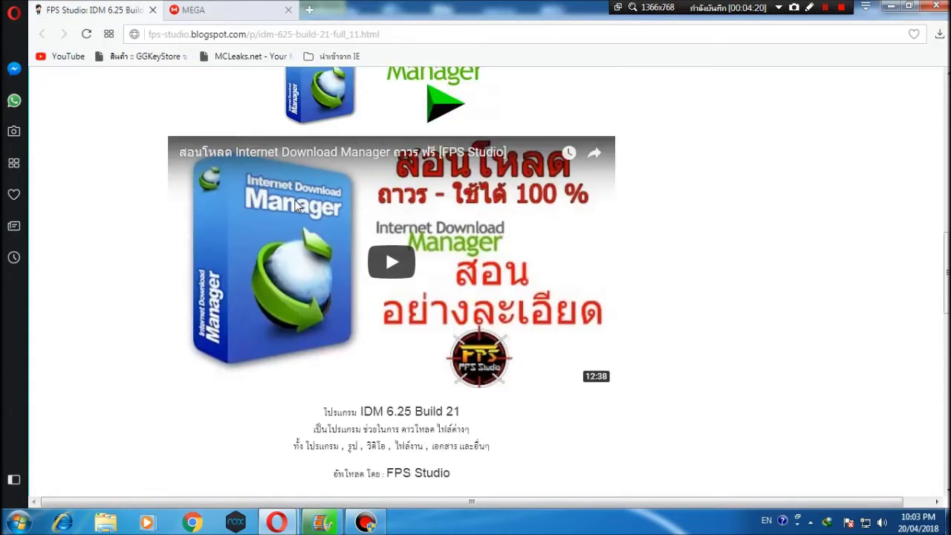
{"action": "scroll", "coordinate": [296, 207], "scroll_direction": "down", "scroll_amount": 3}
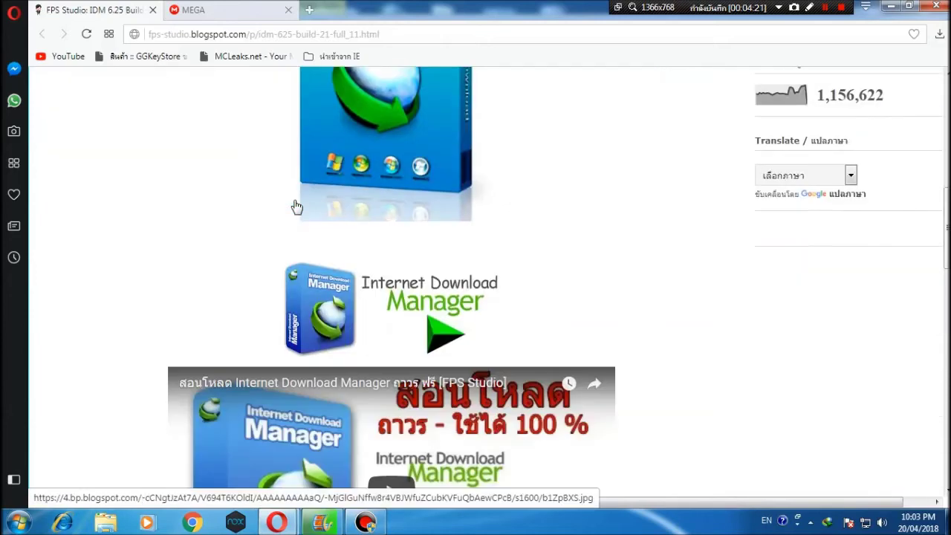
{"action": "left_click", "coordinate": [260, 9]}
{"action": "left_click", "coordinate": [128, 7]}
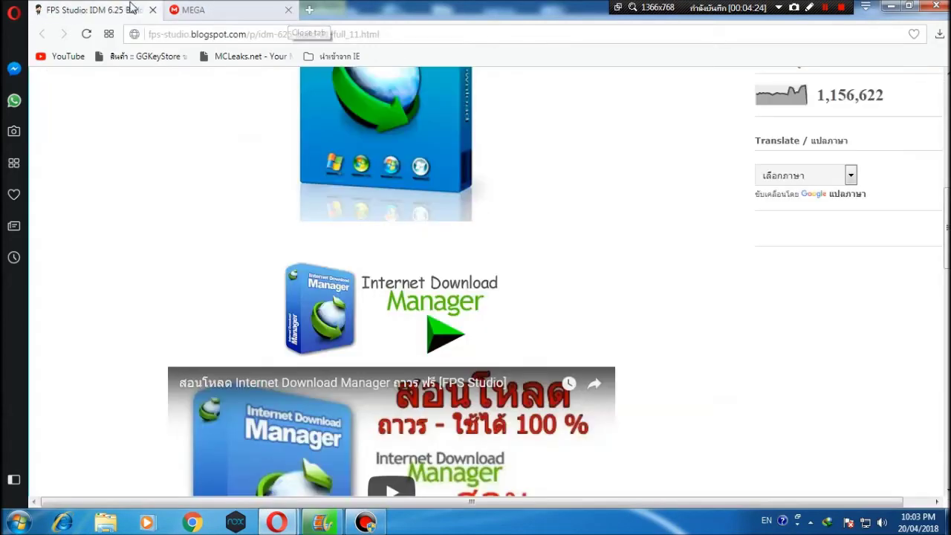
Highlight the web address of the FPS Studio download page and look over the page's tutorial video section.
{"action": "left_click", "coordinate": [295, 35]}
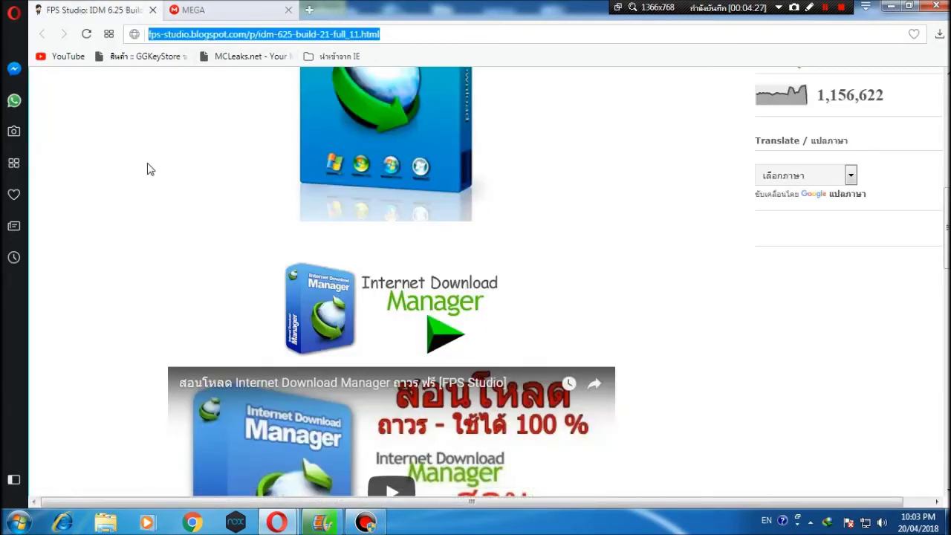
{"action": "left_click", "coordinate": [131, 179]}
{"action": "left_click", "coordinate": [333, 35]}
{"action": "left_click", "coordinate": [336, 35]}
{"action": "left_click_drag", "start_coordinate": [381, 34], "coordinate": [123, 106]}
{"action": "left_click", "coordinate": [167, 192]}
{"action": "scroll", "coordinate": [598, 157], "scroll_direction": "up", "scroll_amount": 3}
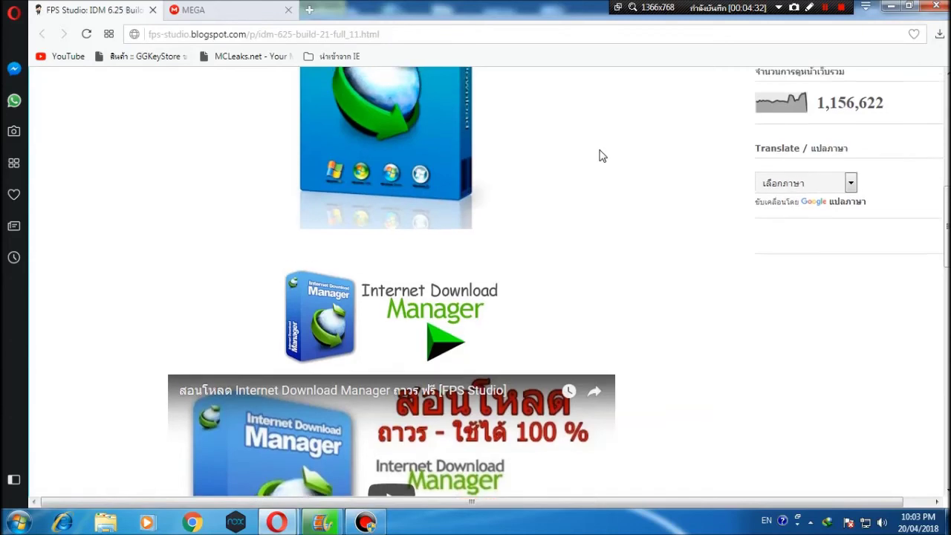
{"action": "scroll", "coordinate": [491, 202], "scroll_direction": "down", "scroll_amount": 5}
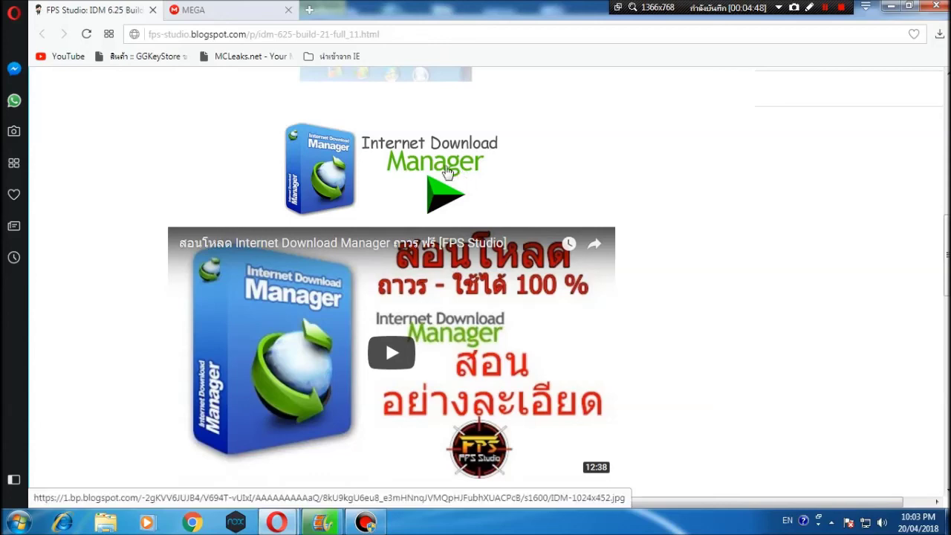
{"action": "scroll", "coordinate": [392, 195], "scroll_direction": "down", "scroll_amount": 4}
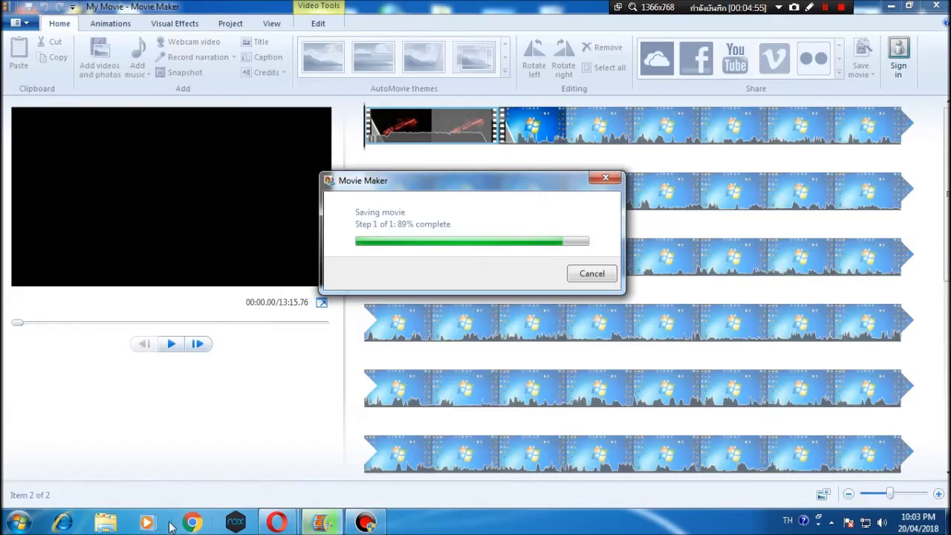
Browse to the Desktop folder in a new Explorer window and launch the Internet Download Manager shortcut.
{"action": "left_click", "coordinate": [105, 522]}
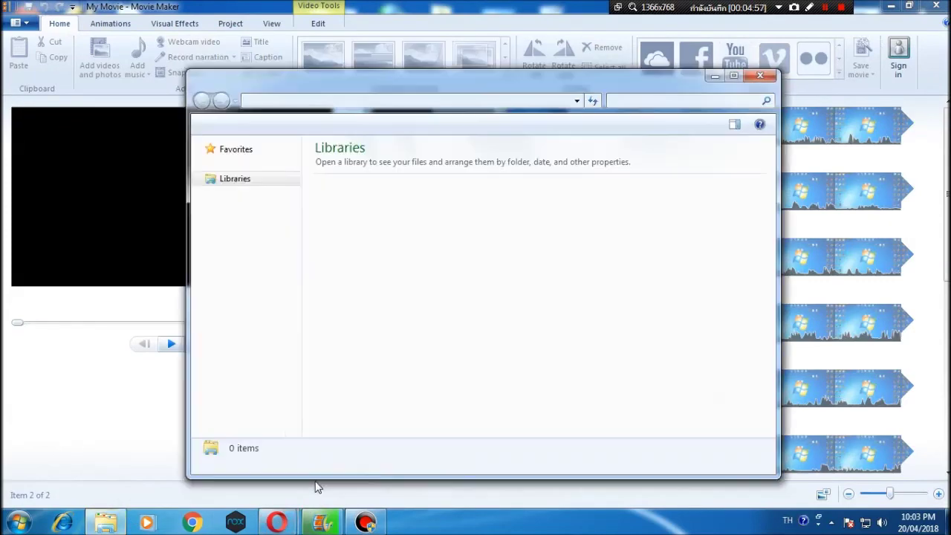
{"action": "mouse_move", "coordinate": [276, 522]}
{"action": "left_click", "coordinate": [201, 450]}
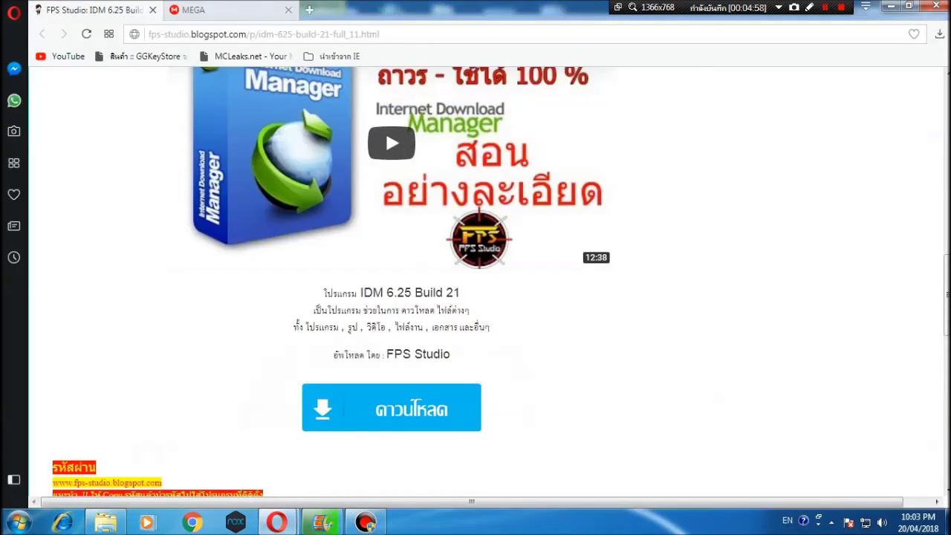
{"action": "left_click", "coordinate": [125, 523]}
{"action": "left_click", "coordinate": [247, 179]}
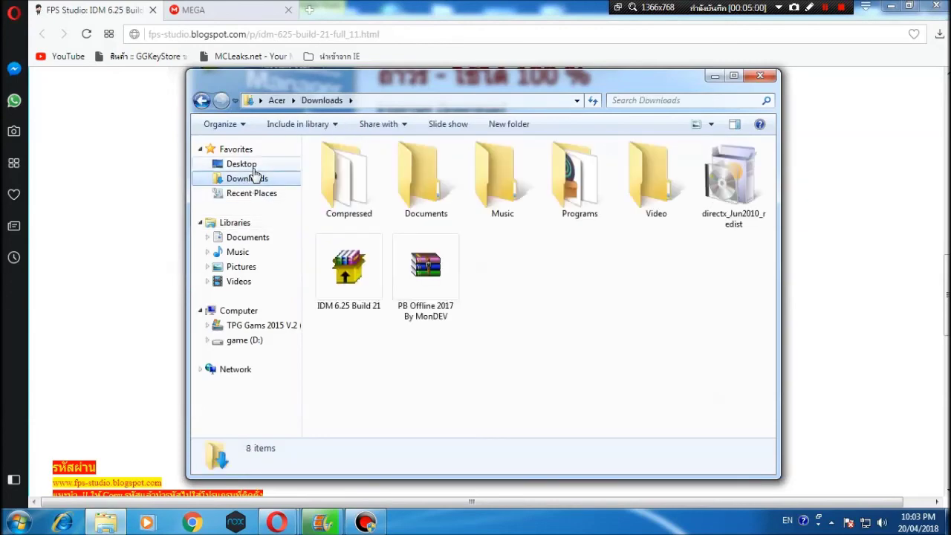
{"action": "left_click", "coordinate": [251, 165]}
{"action": "scroll", "coordinate": [446, 305], "scroll_direction": "down", "scroll_amount": 10}
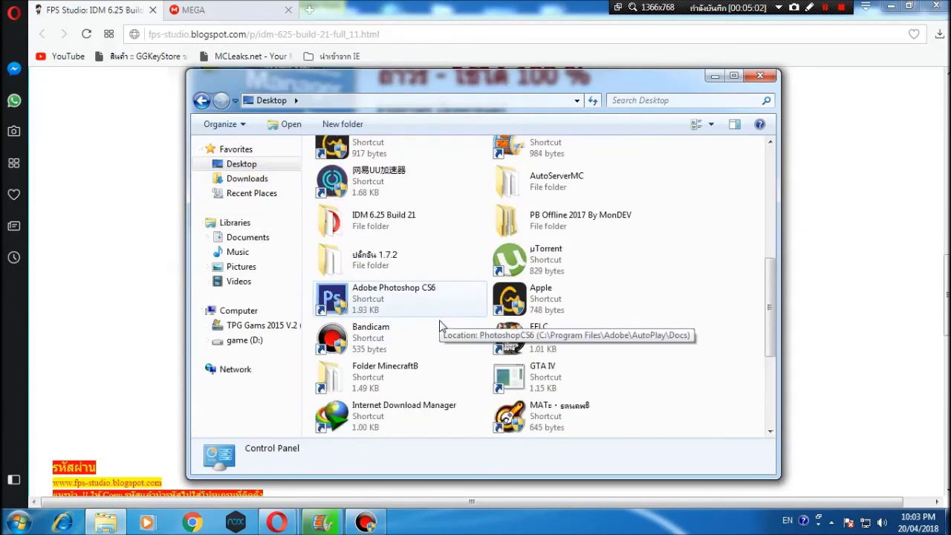
{"action": "scroll", "coordinate": [424, 297], "scroll_direction": "down", "scroll_amount": 3}
{"action": "double_click", "coordinate": [399, 232]}
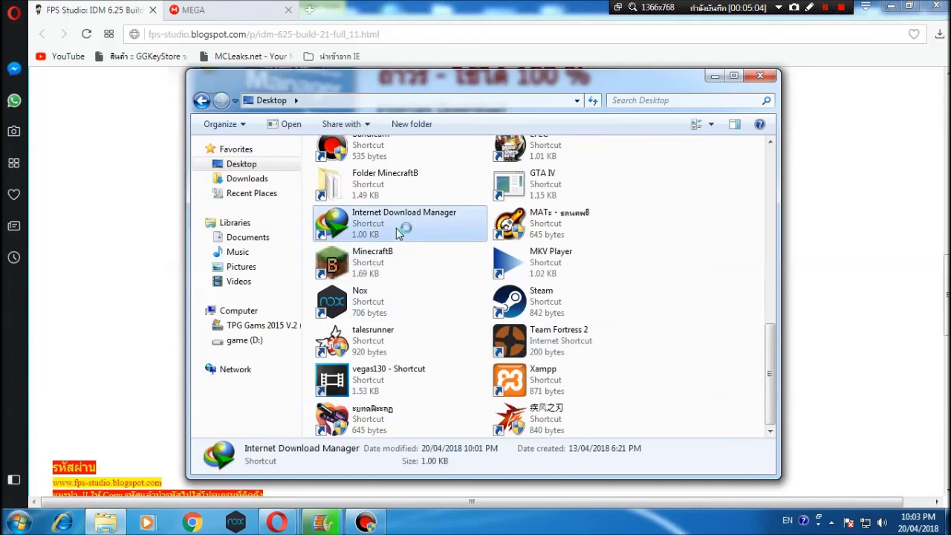
{"action": "left_click", "coordinate": [393, 311]}
{"action": "left_click", "coordinate": [376, 251]}
{"action": "left_click", "coordinate": [400, 260]}
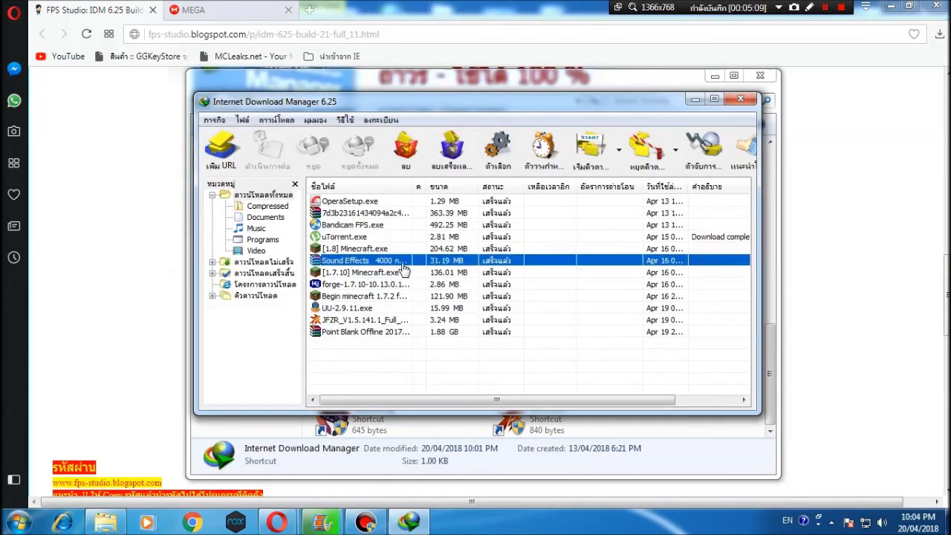
{"action": "left_click", "coordinate": [407, 250]}
{"action": "left_click", "coordinate": [405, 261]}
{"action": "left_click", "coordinate": [404, 284]}
{"action": "left_click", "coordinate": [403, 261]}
{"action": "left_click", "coordinate": [403, 284]}
{"action": "left_click", "coordinate": [414, 250]}
{"action": "left_click", "coordinate": [405, 285]}
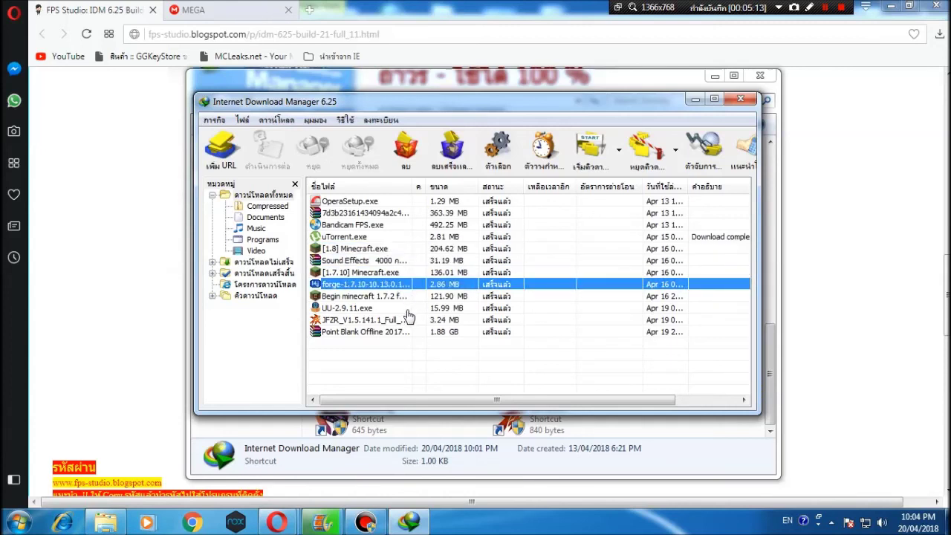
{"action": "left_click", "coordinate": [408, 307]}
{"action": "left_click", "coordinate": [406, 260]}
{"action": "left_click", "coordinate": [407, 236]}
{"action": "left_click", "coordinate": [408, 273]}
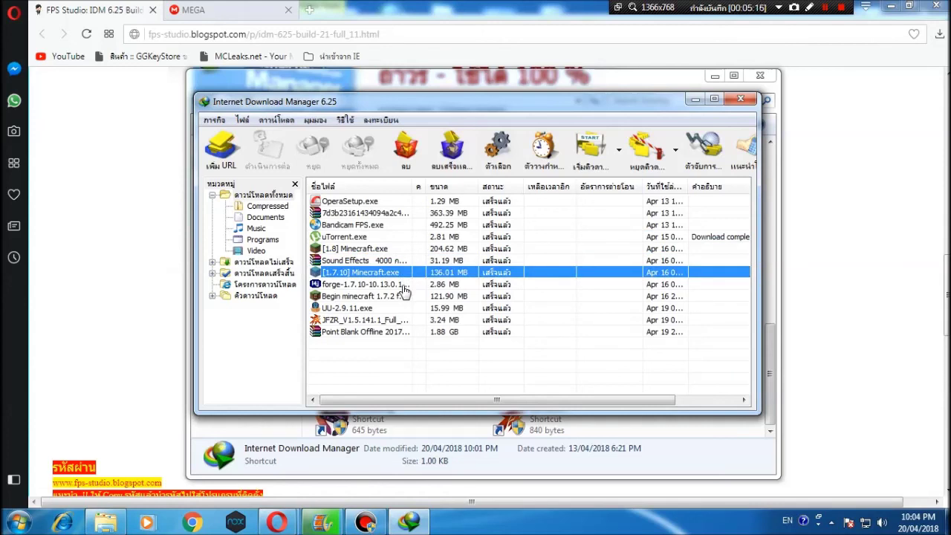
{"action": "left_click", "coordinate": [467, 259]}
{"action": "key", "text": "Up"}
{"action": "key", "text": "Up"}
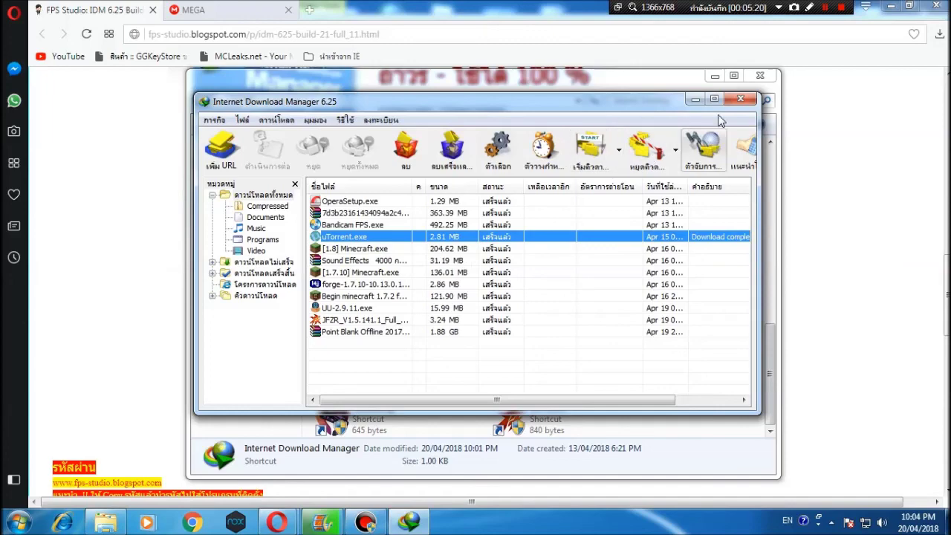